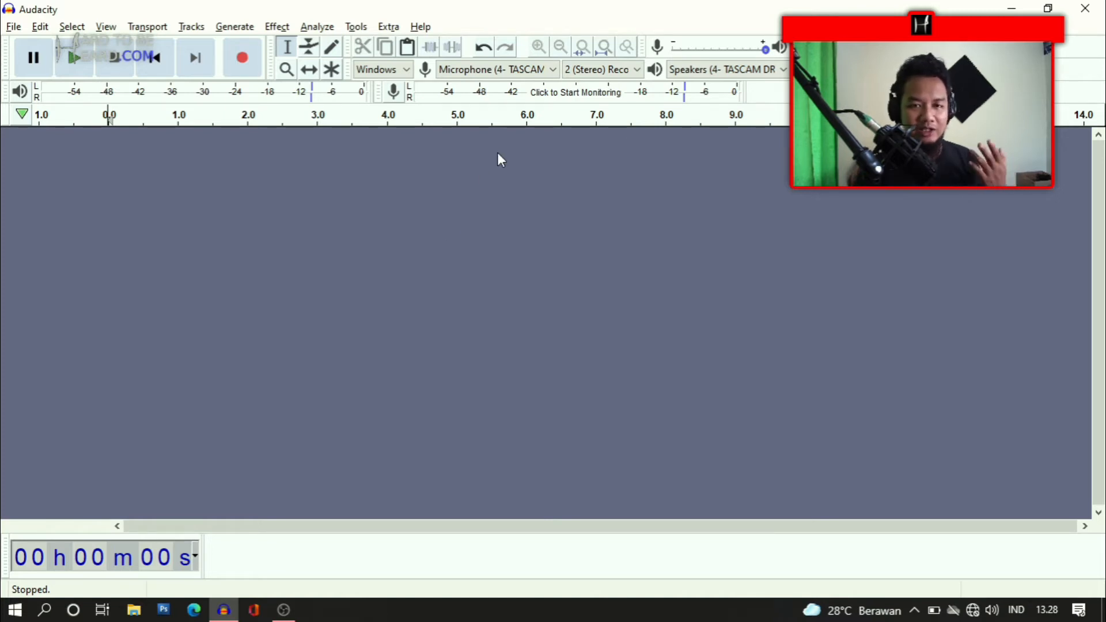
# Step: Check the microphone's input level and set the recording channels to 1 (Mono)
pyautogui.click(487, 99)
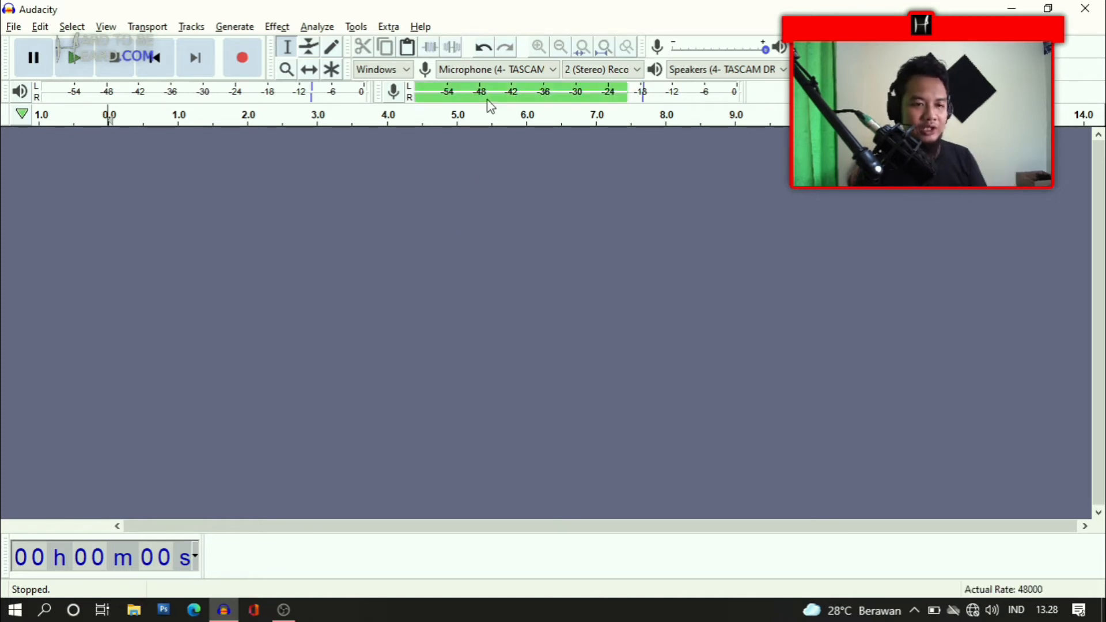
pyautogui.click(632, 70)
pyautogui.click(614, 87)
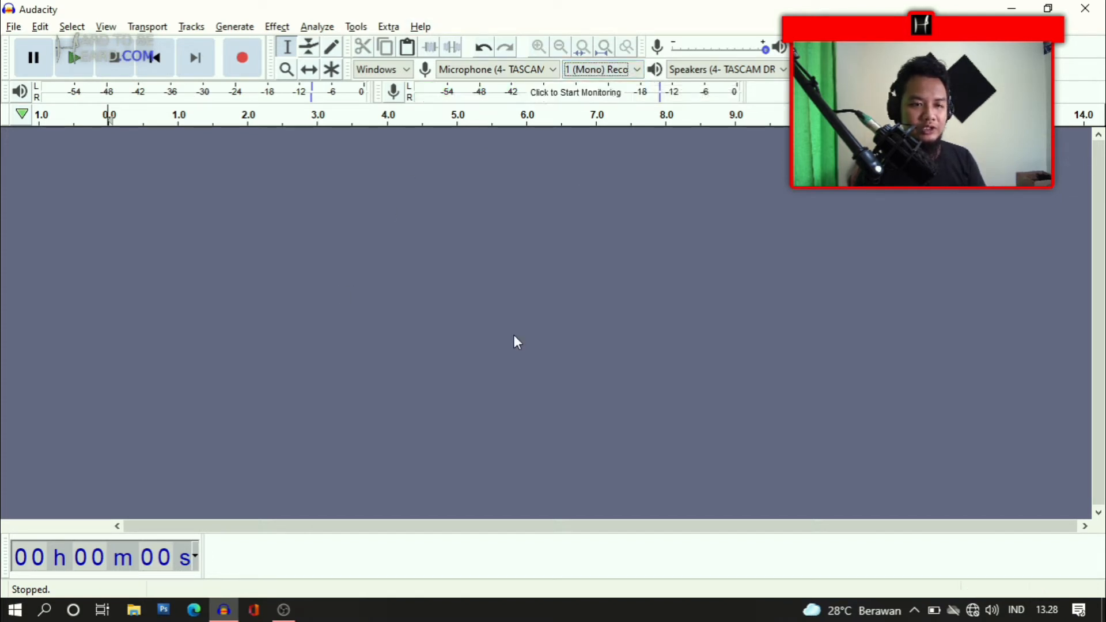
pyautogui.click(525, 98)
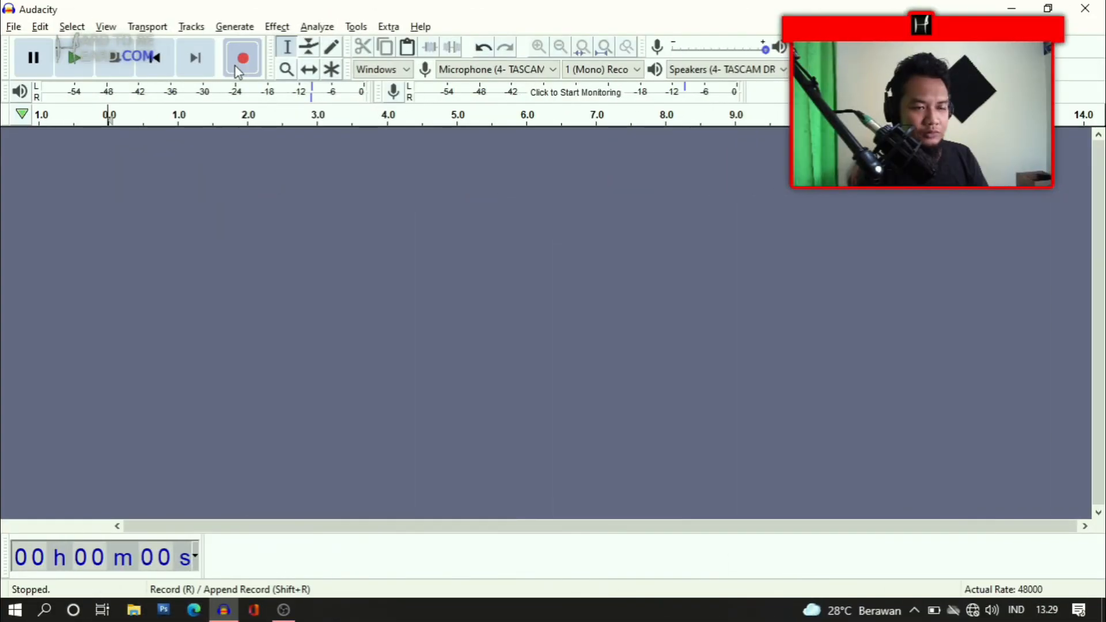
# Step: Record a voice clip about 12 seconds long and enlarge the height of its track
pyautogui.click(236, 67)
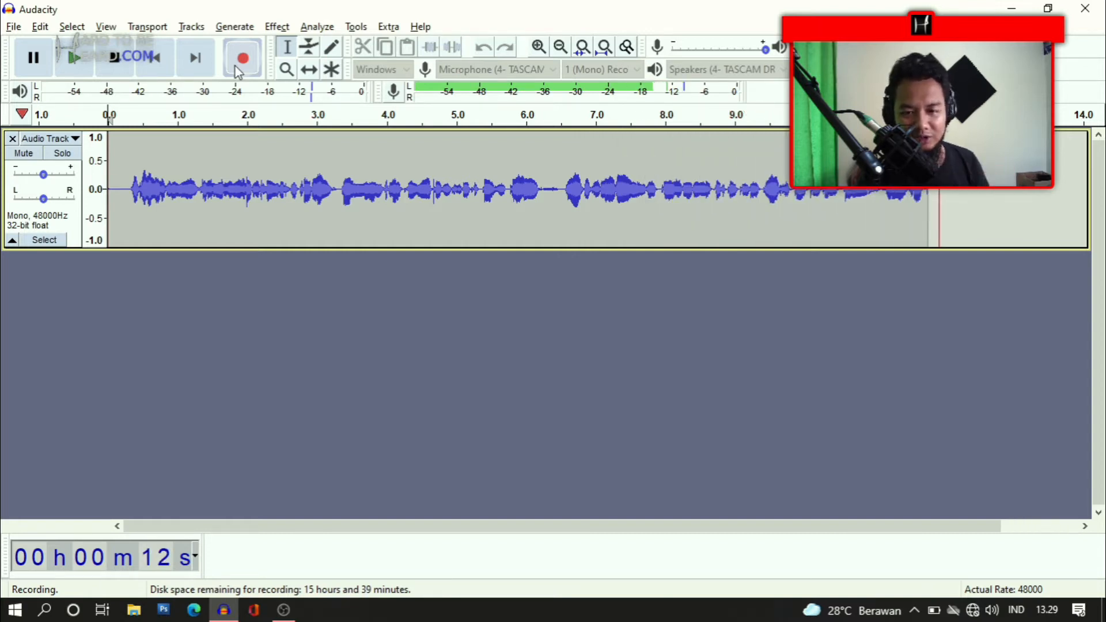
pyautogui.press('space')
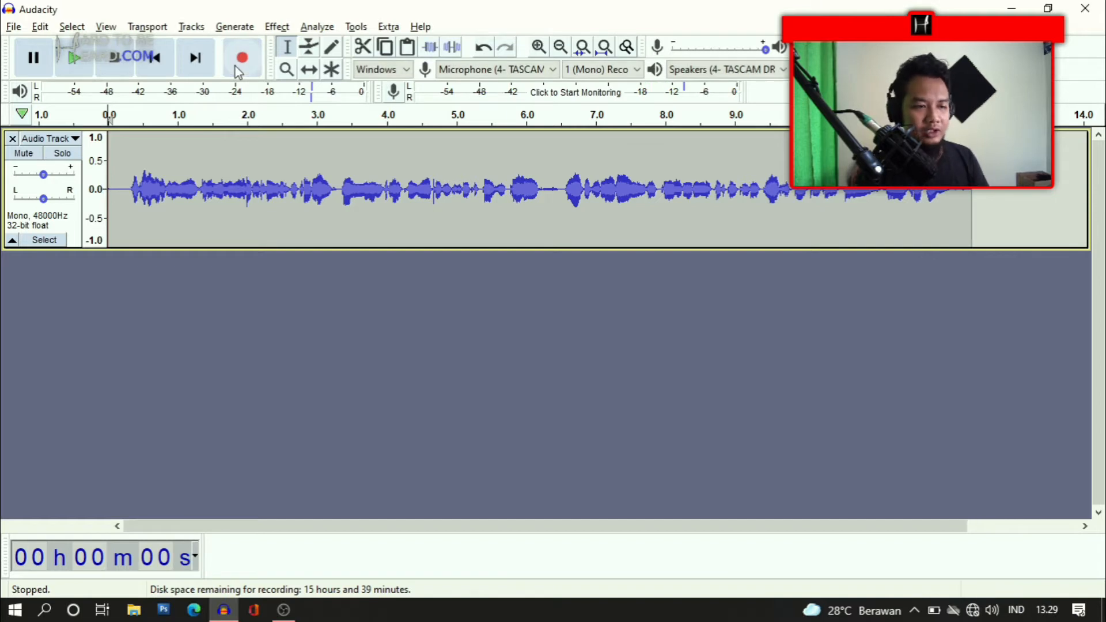
pyautogui.moveTo(78, 248); pyautogui.dragTo(79, 385)
# Step: Normalize the whole recorded track to a peak amplitude of -2.0 dB and play back the result
pyautogui.click(56, 288)
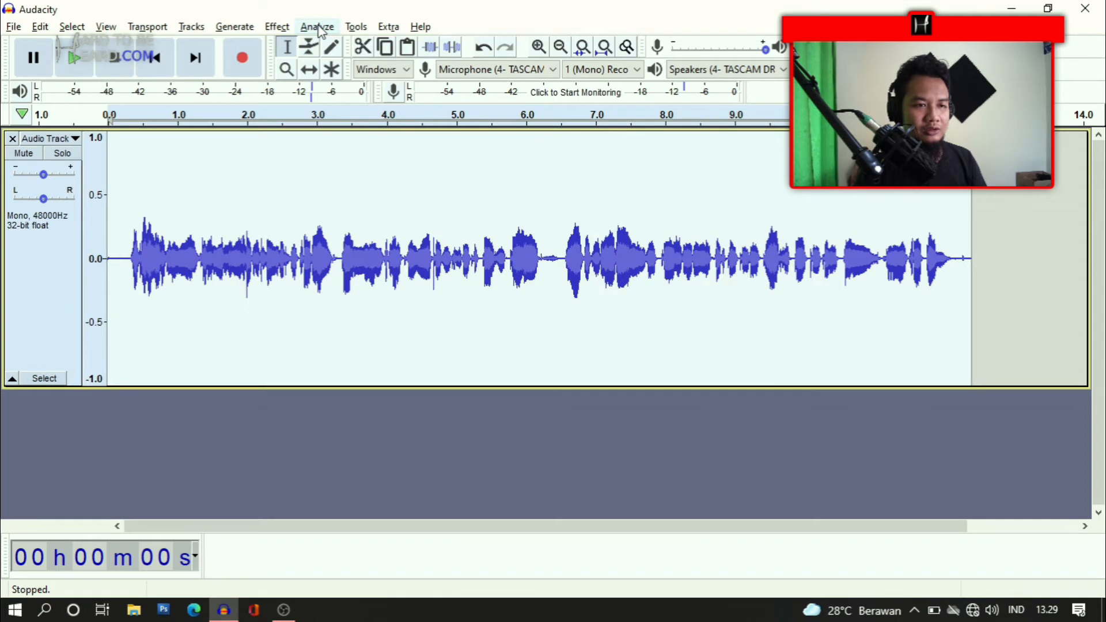
pyautogui.click(277, 27)
pyautogui.moveTo(387, 94)
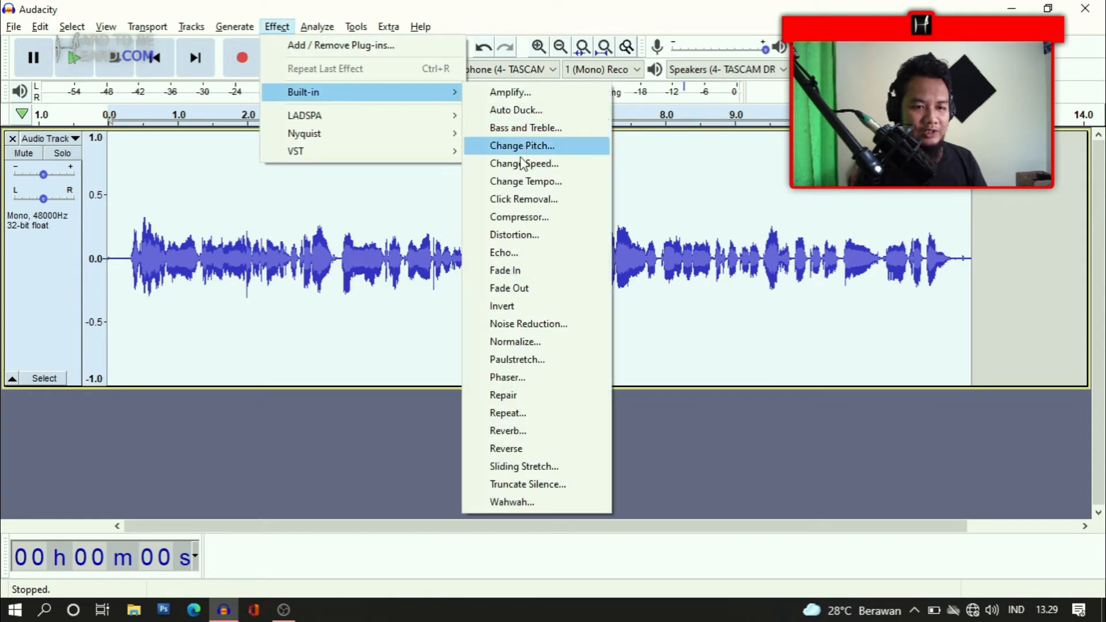
pyautogui.click(541, 342)
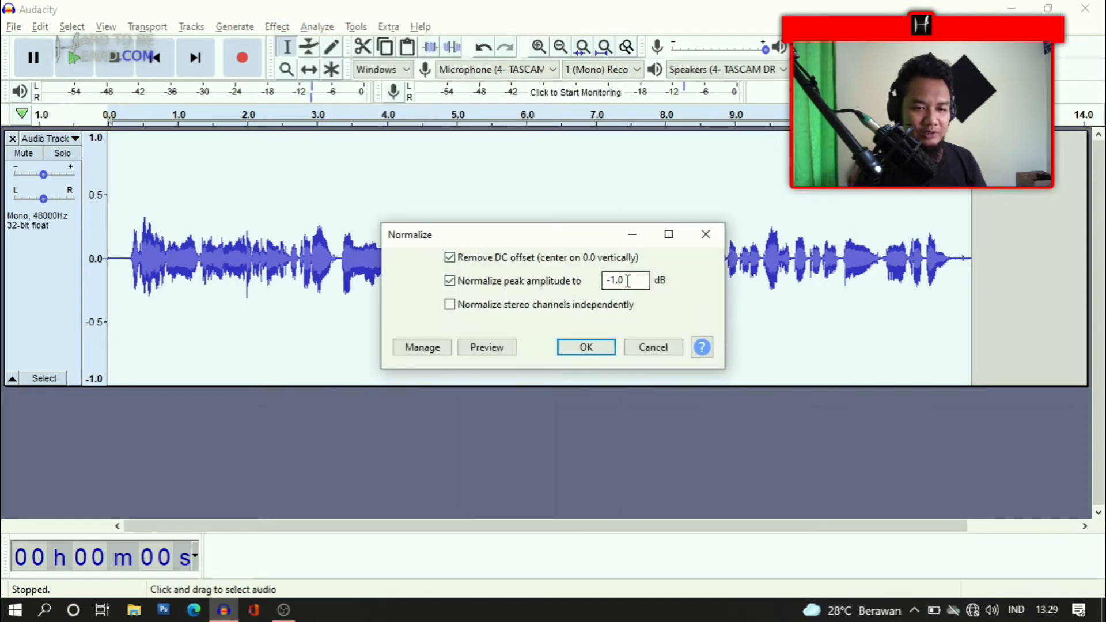
pyautogui.click(615, 282)
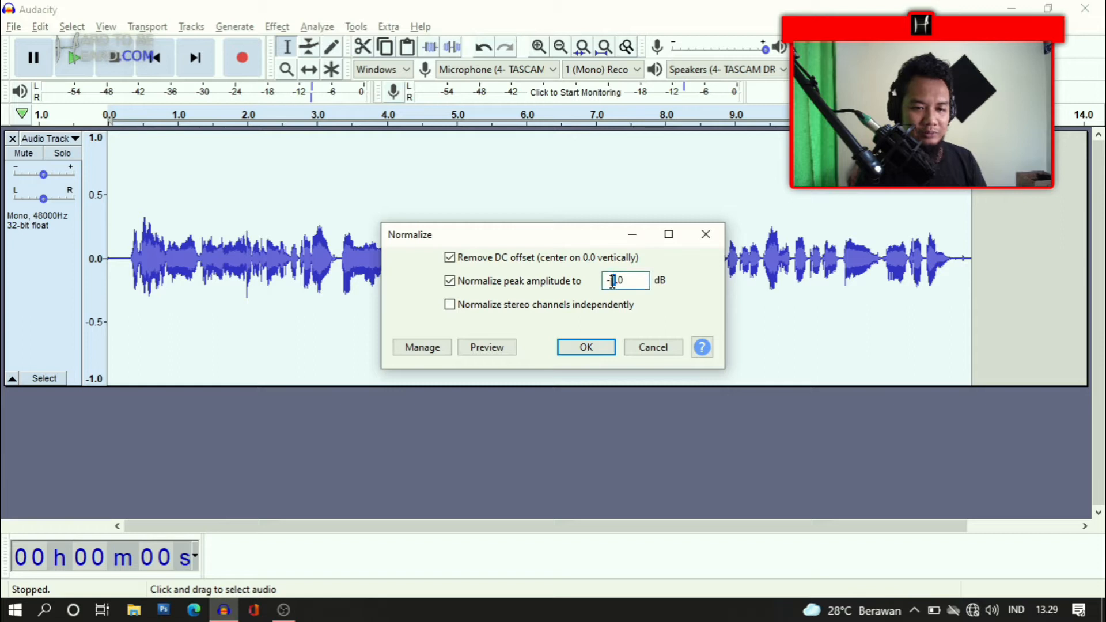
pyautogui.write('2')
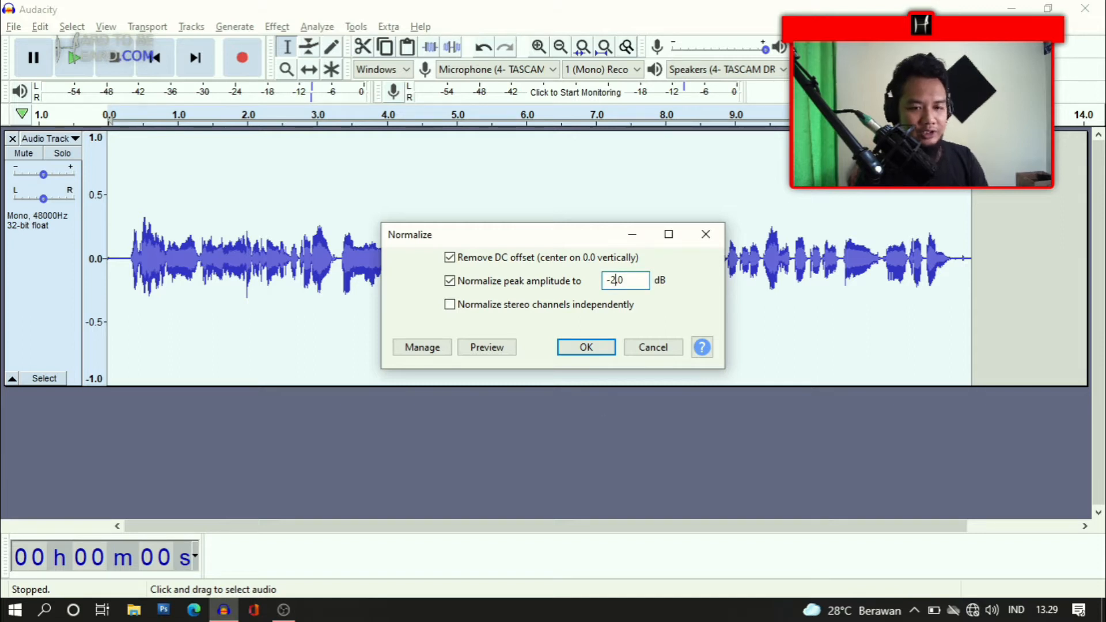
pyautogui.click(587, 348)
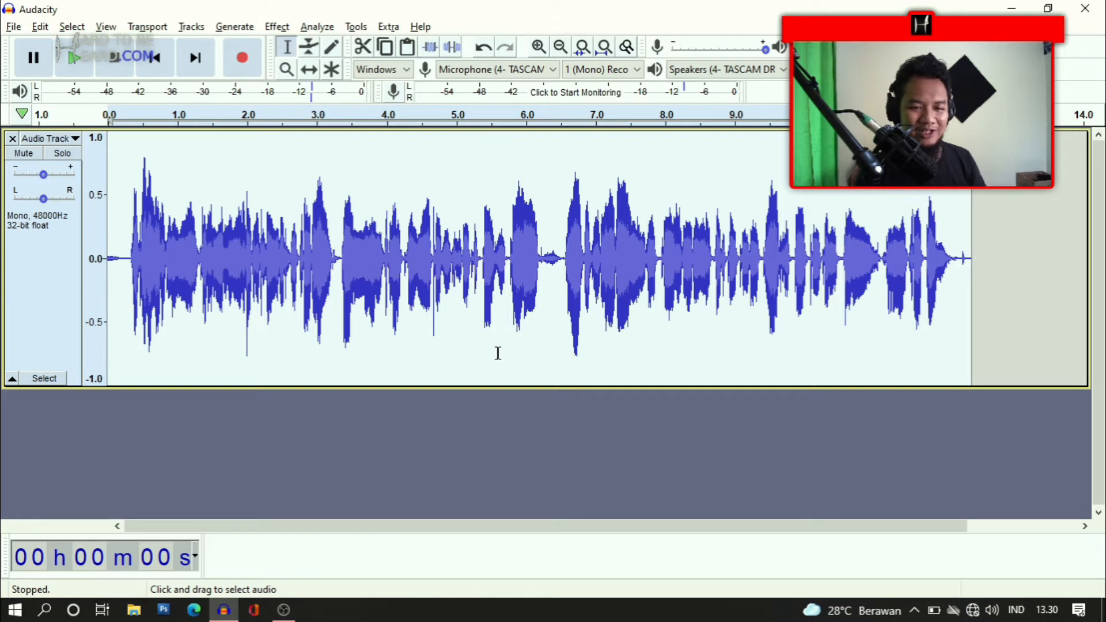
pyautogui.press('space')
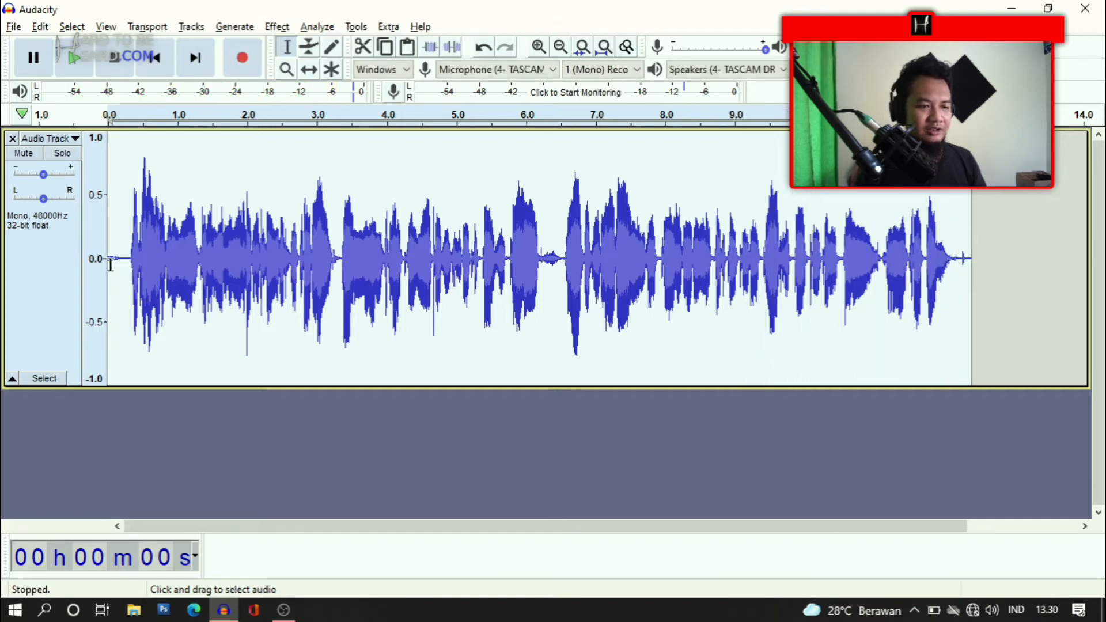
# Step: Open the TDR Nova equalizer for the recorded track and switch off its band III
pyautogui.click(277, 27)
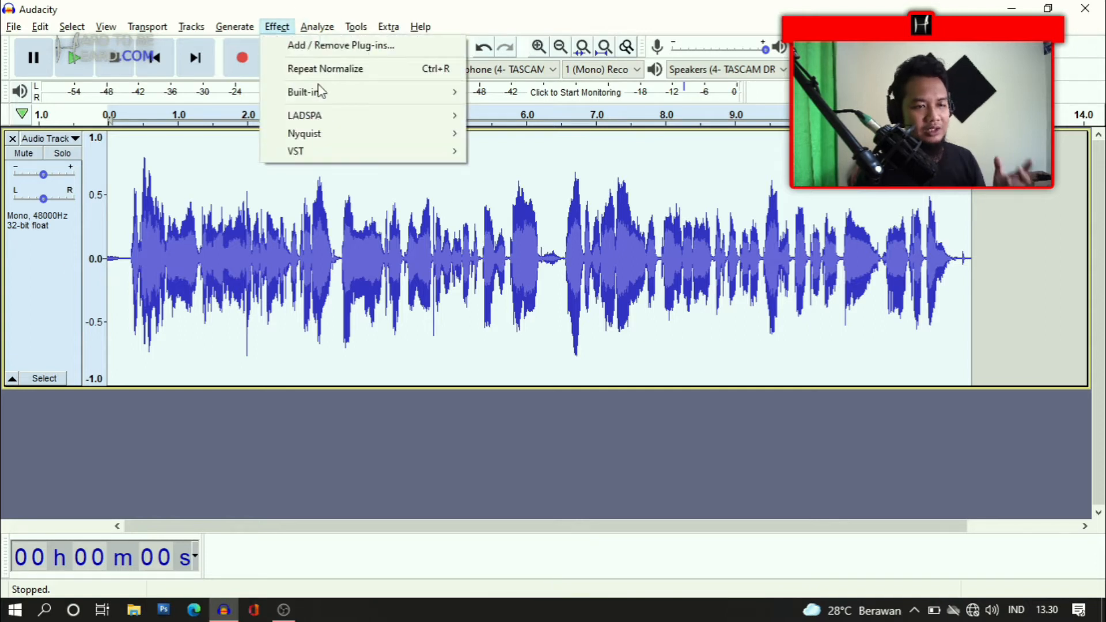
pyautogui.moveTo(319, 85)
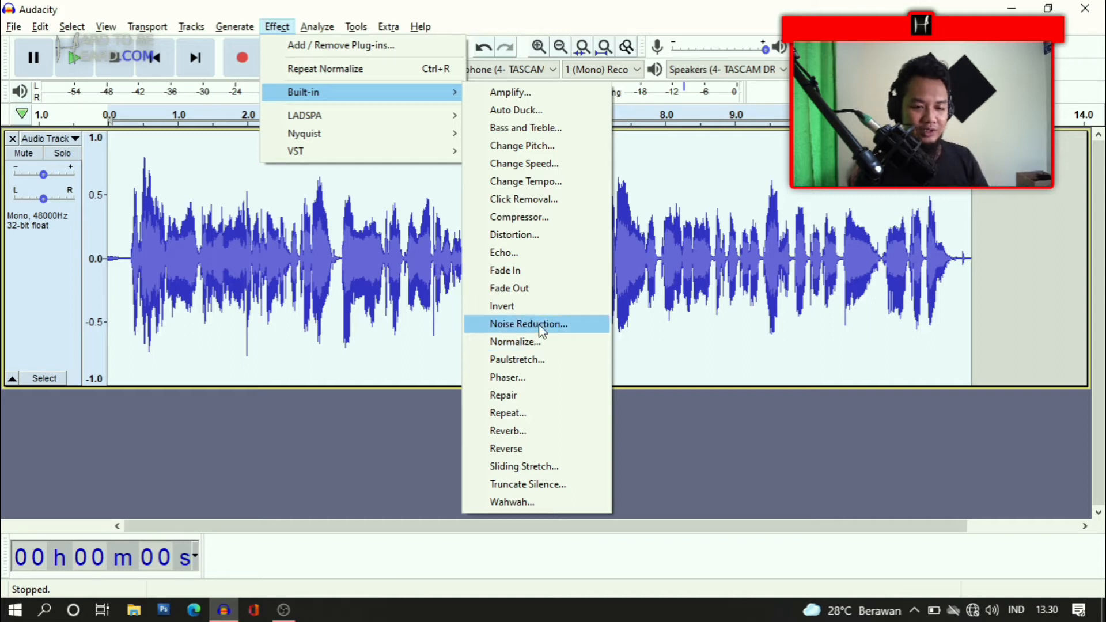
pyautogui.moveTo(419, 123)
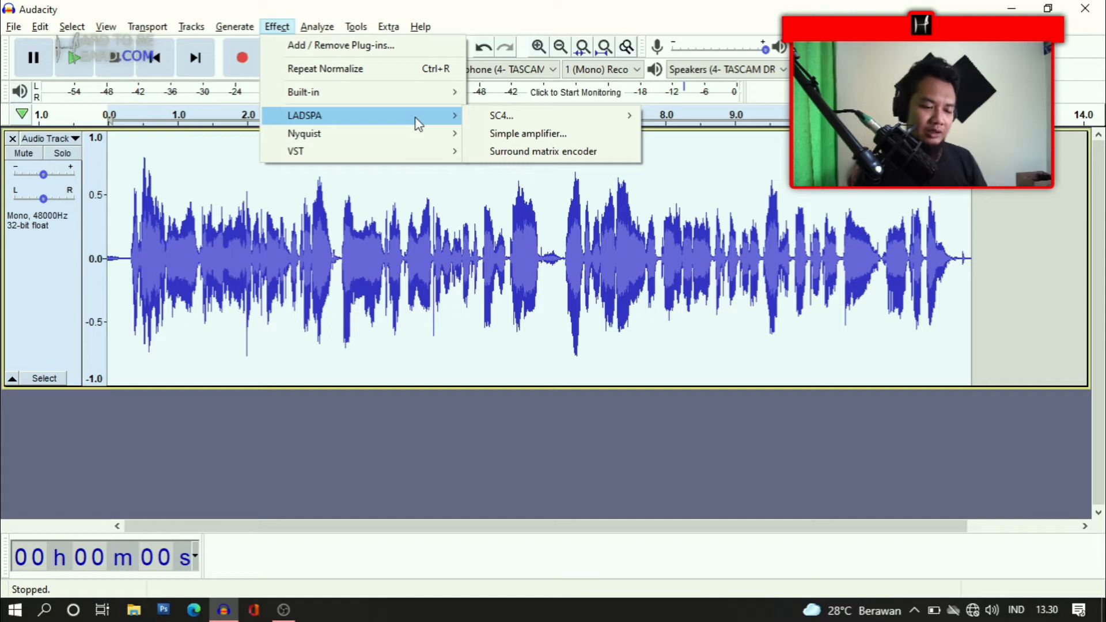
pyautogui.moveTo(410, 158)
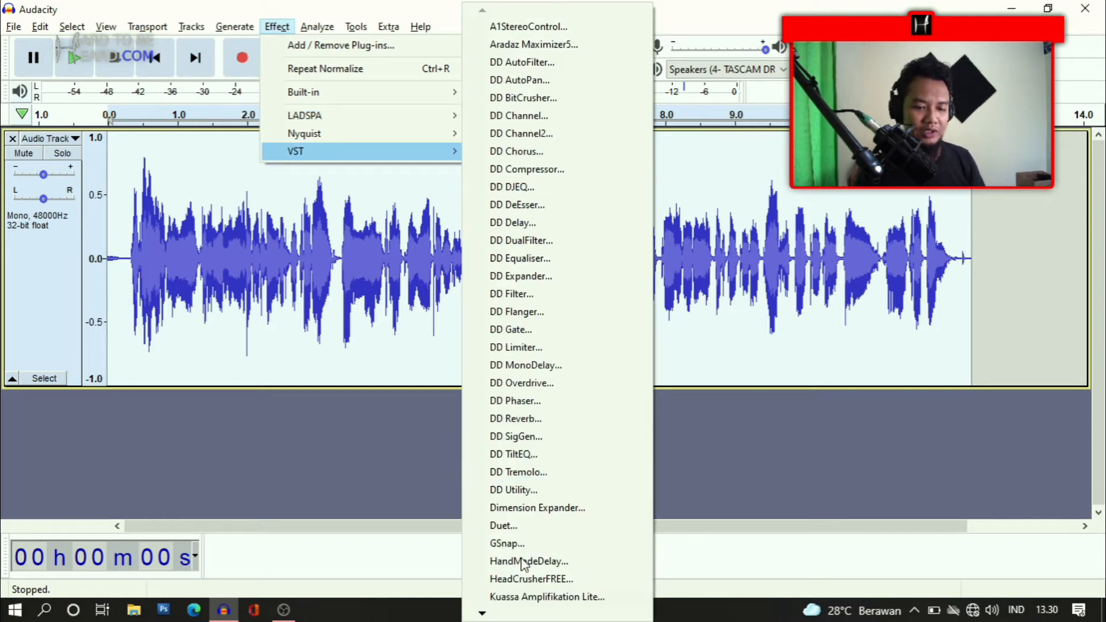
pyautogui.moveTo(496, 614)
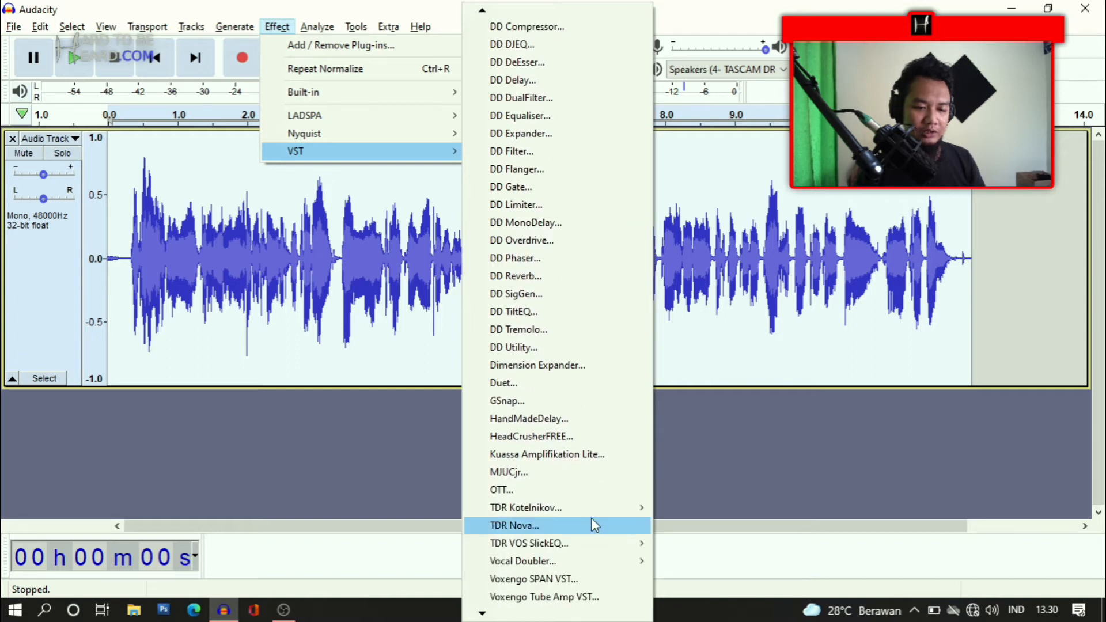
pyautogui.click(595, 525)
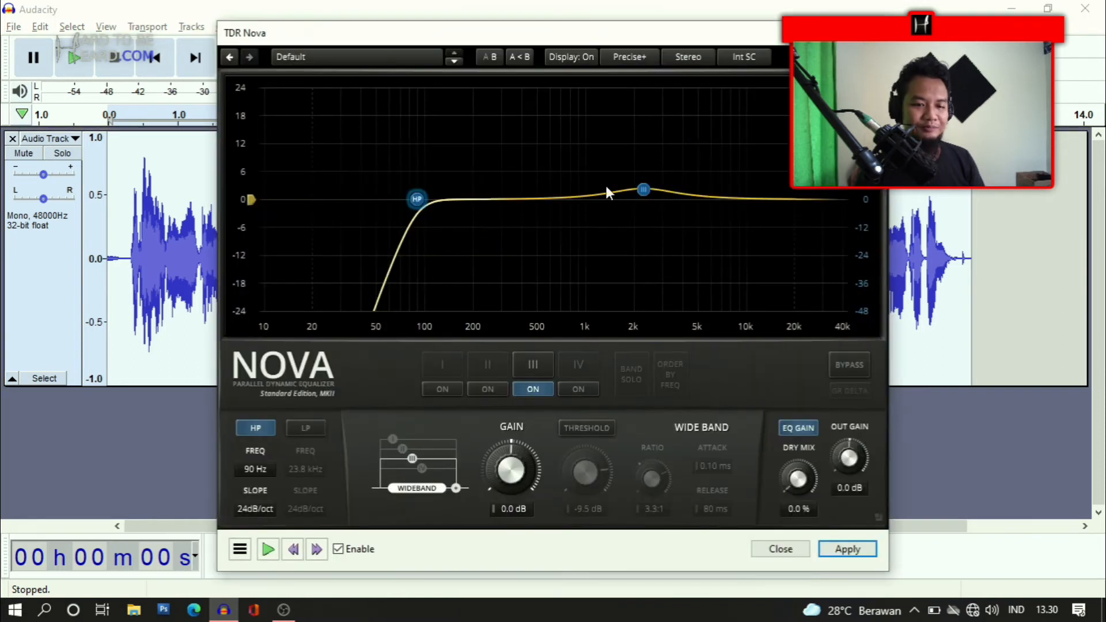
pyautogui.click(536, 390)
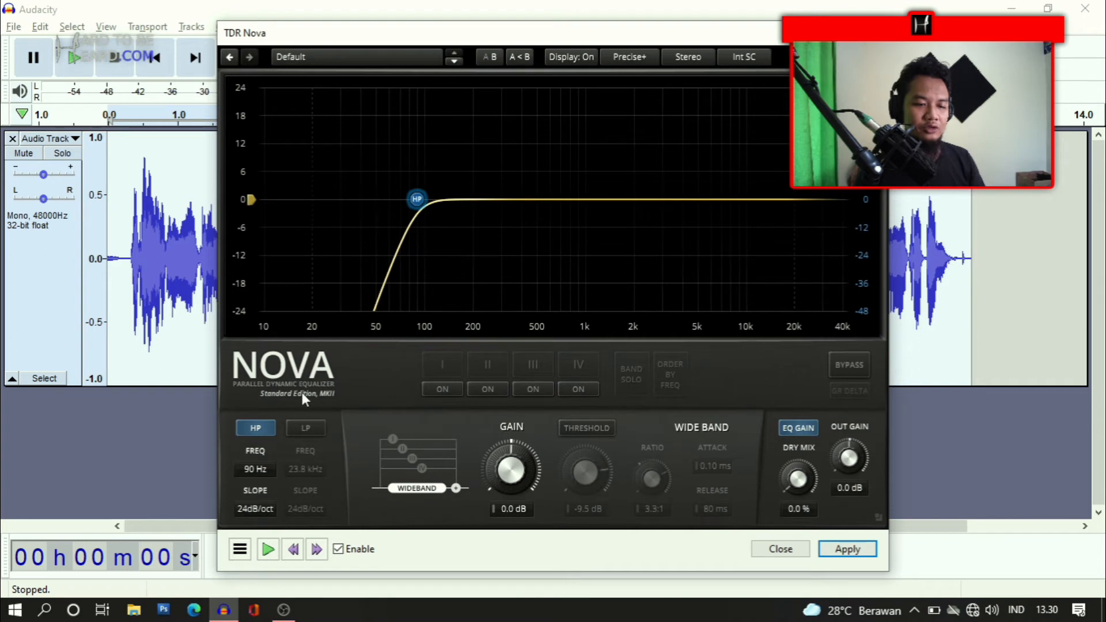
# Step: Set TDR Nova's high-pass filter to about 819 Hz with a 72 dB/oct slope
pyautogui.click(265, 429)
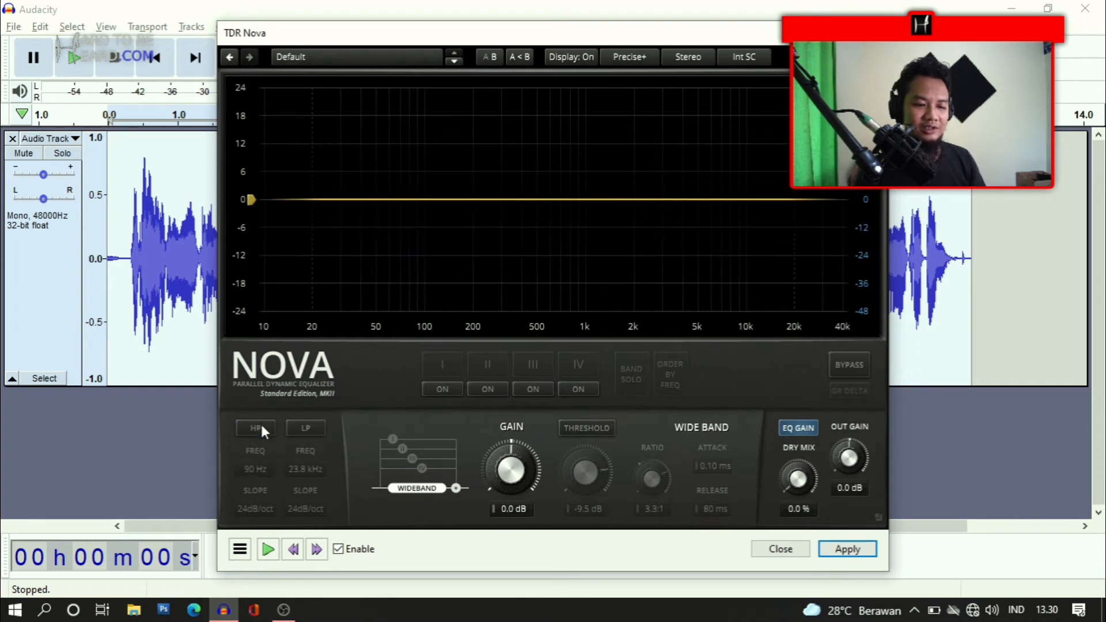
pyautogui.click(261, 423)
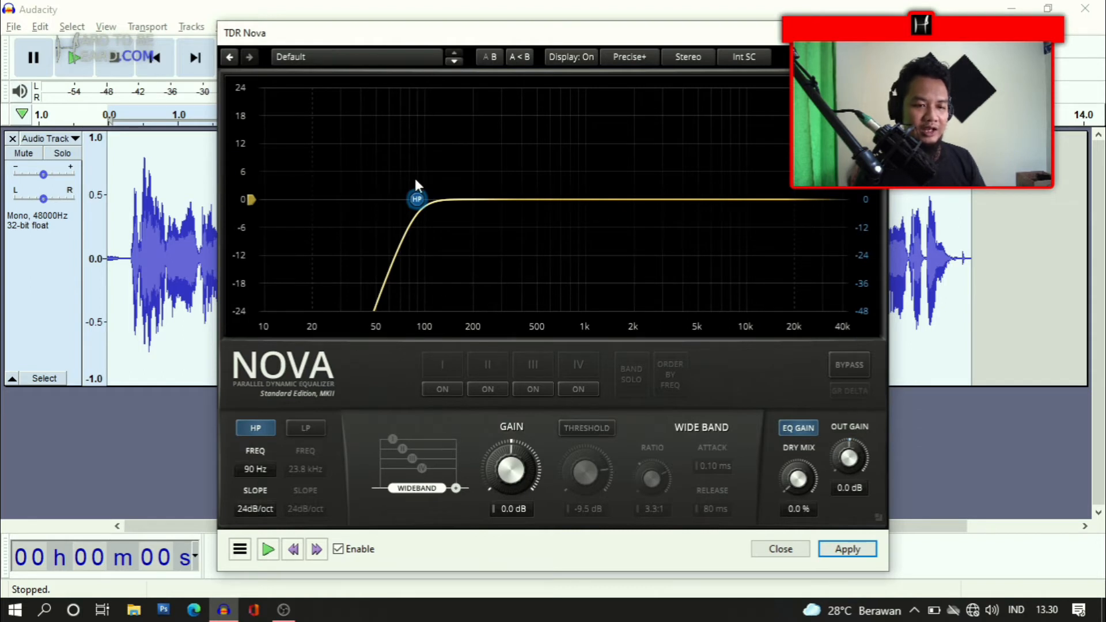
pyautogui.moveTo(417, 199); pyautogui.dragTo(579, 225)
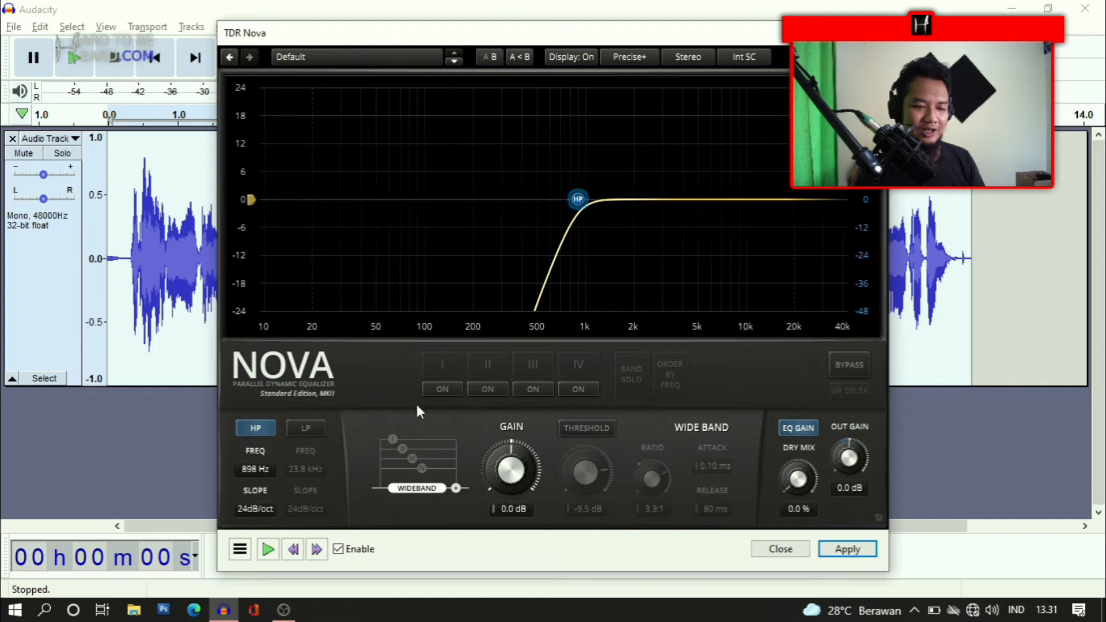
pyautogui.click(257, 511)
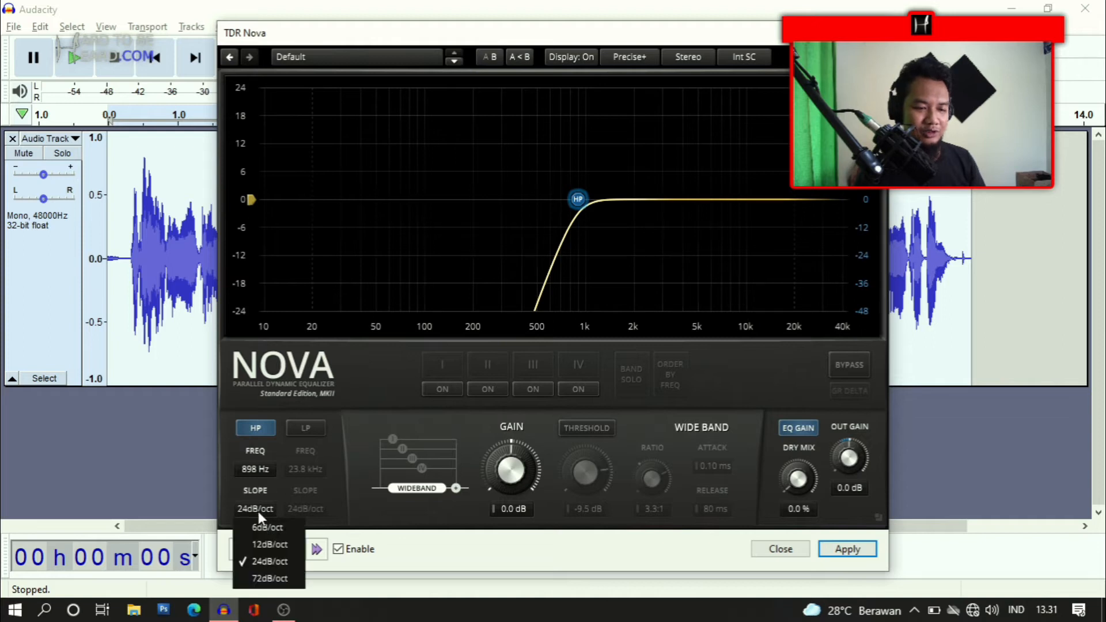
pyautogui.click(270, 579)
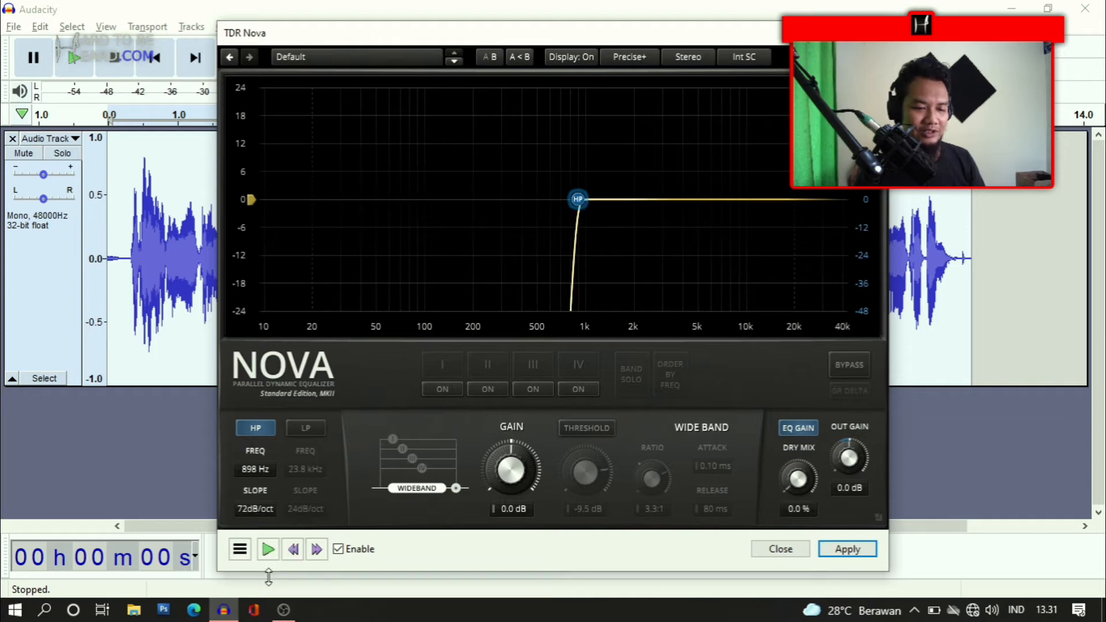
pyautogui.moveTo(578, 199); pyautogui.dragTo(571, 199)
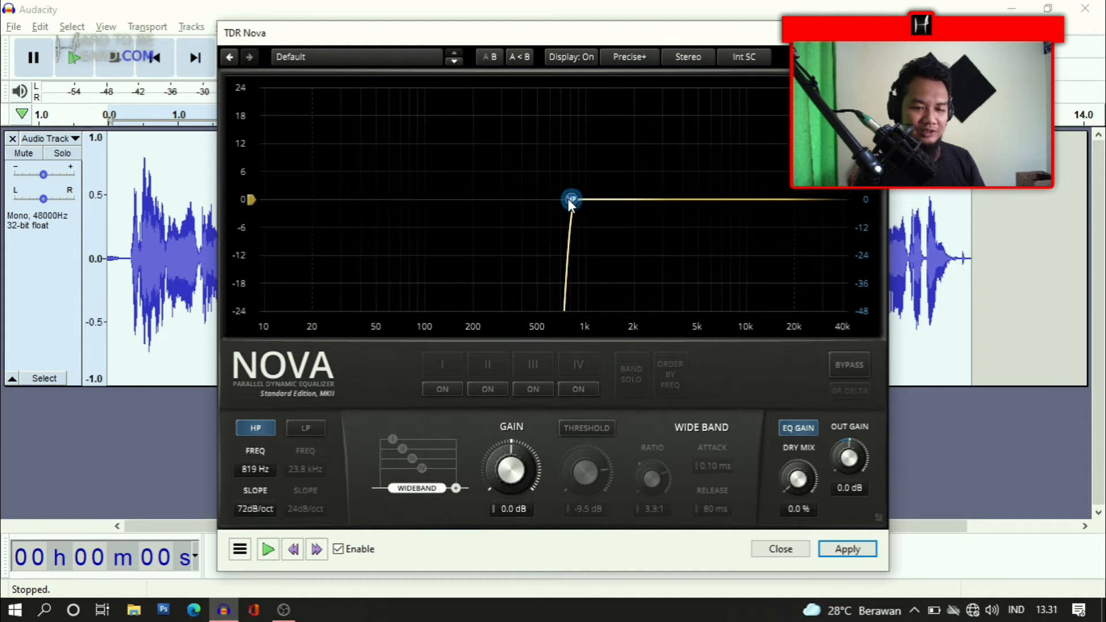
# Step: Enable the low-pass filter at about 1393 Hz with a 72 dB/oct slope, and set the high-pass slope to 24 dB/oct
pyautogui.click(306, 428)
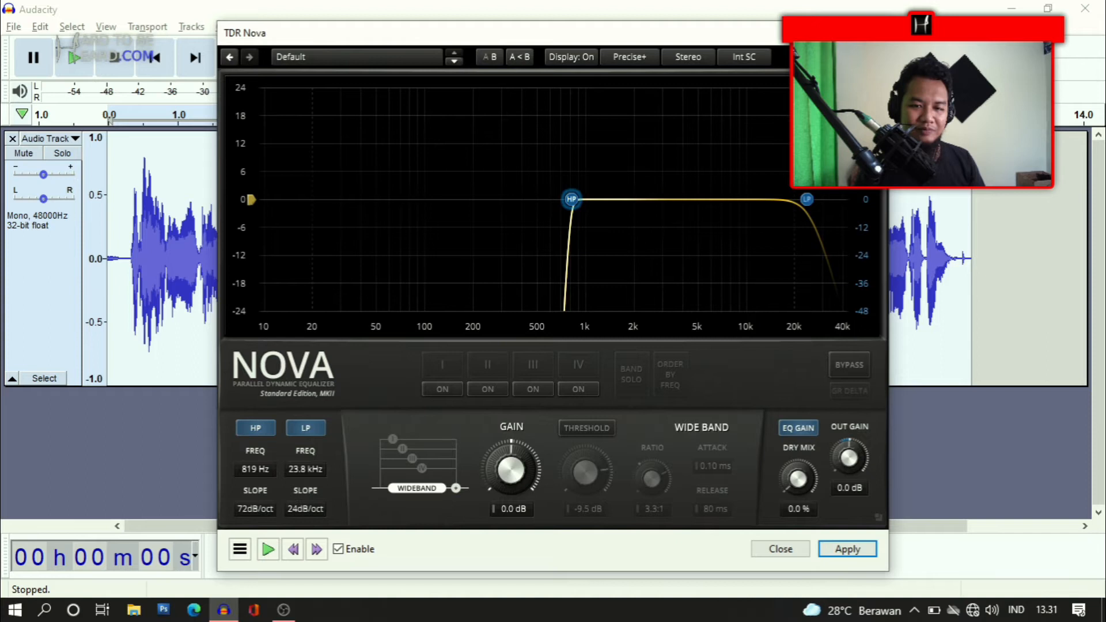
pyautogui.moveTo(807, 200); pyautogui.dragTo(604, 219)
pyautogui.click(267, 510)
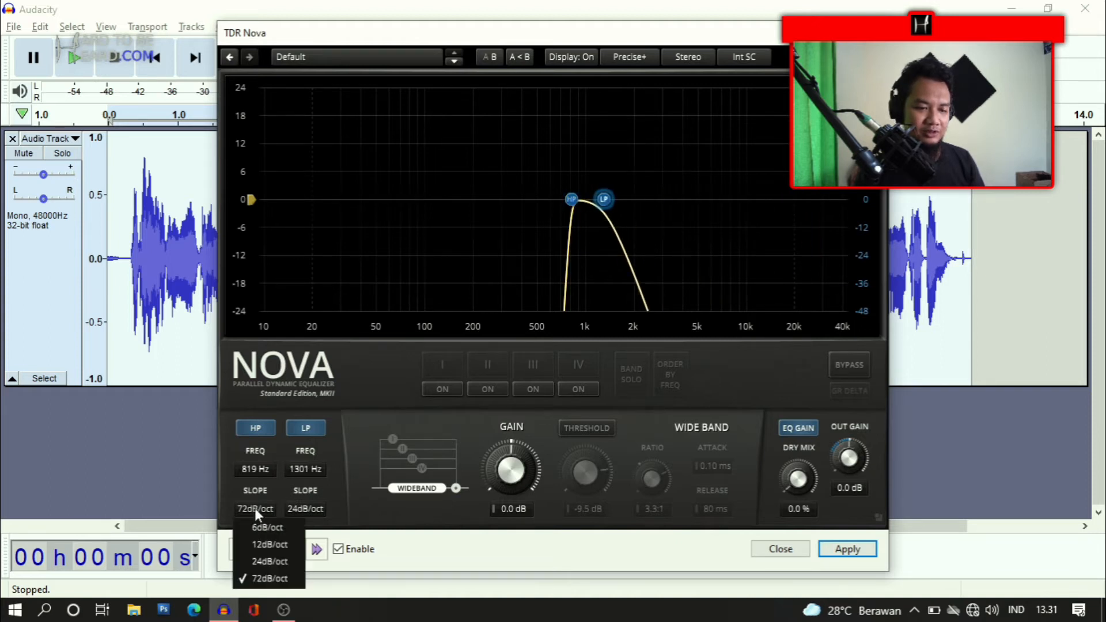
pyautogui.click(261, 561)
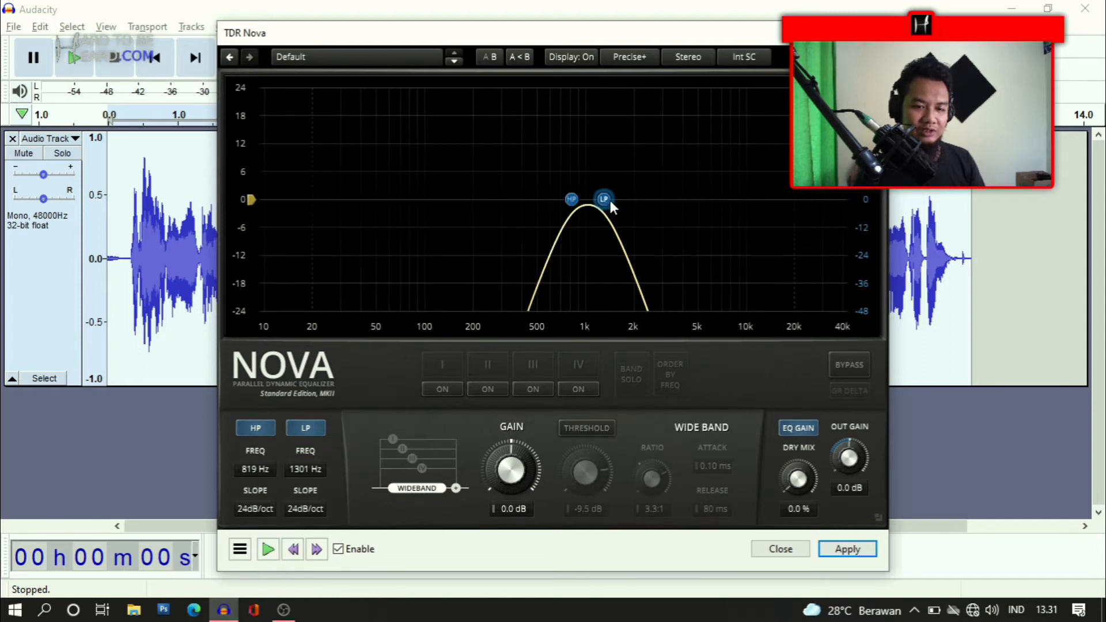
pyautogui.moveTo(610, 201); pyautogui.dragTo(611, 203)
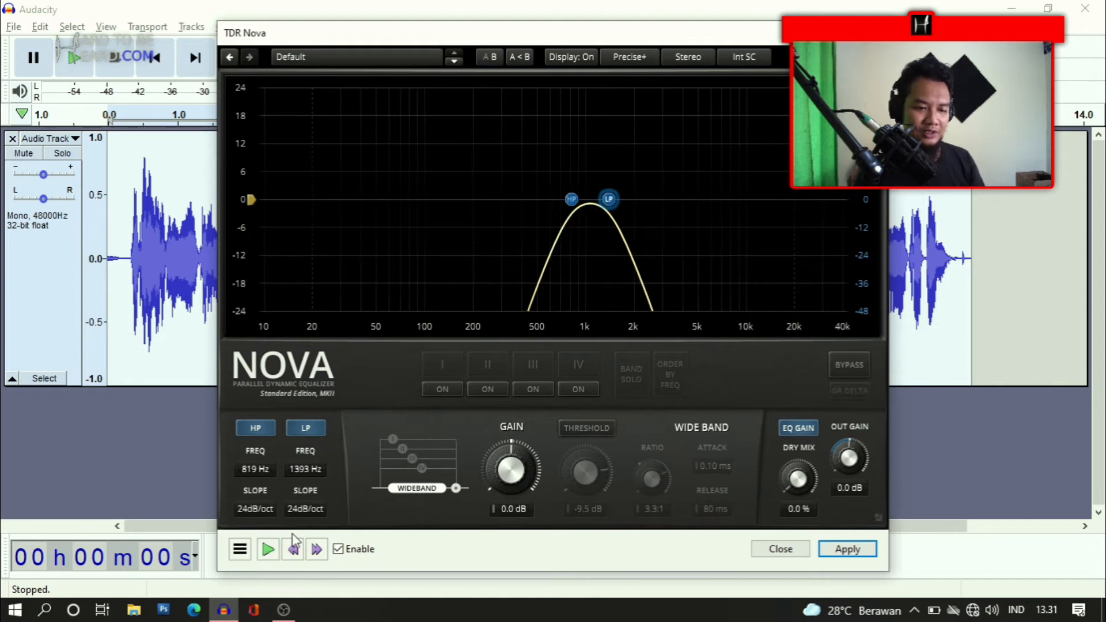
pyautogui.click(299, 509)
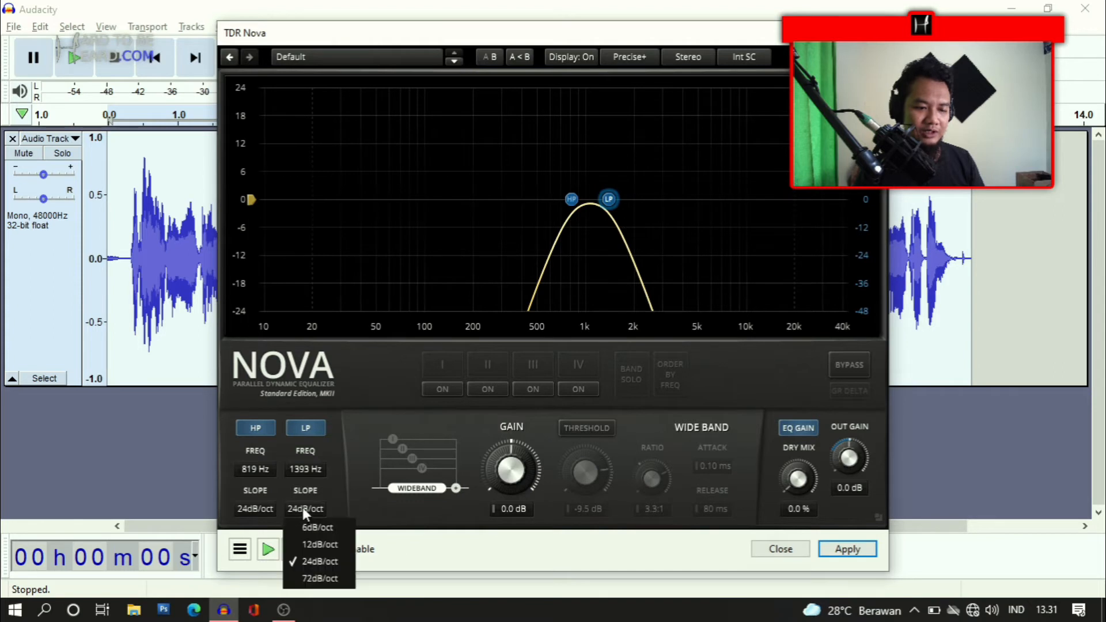
pyautogui.click(331, 581)
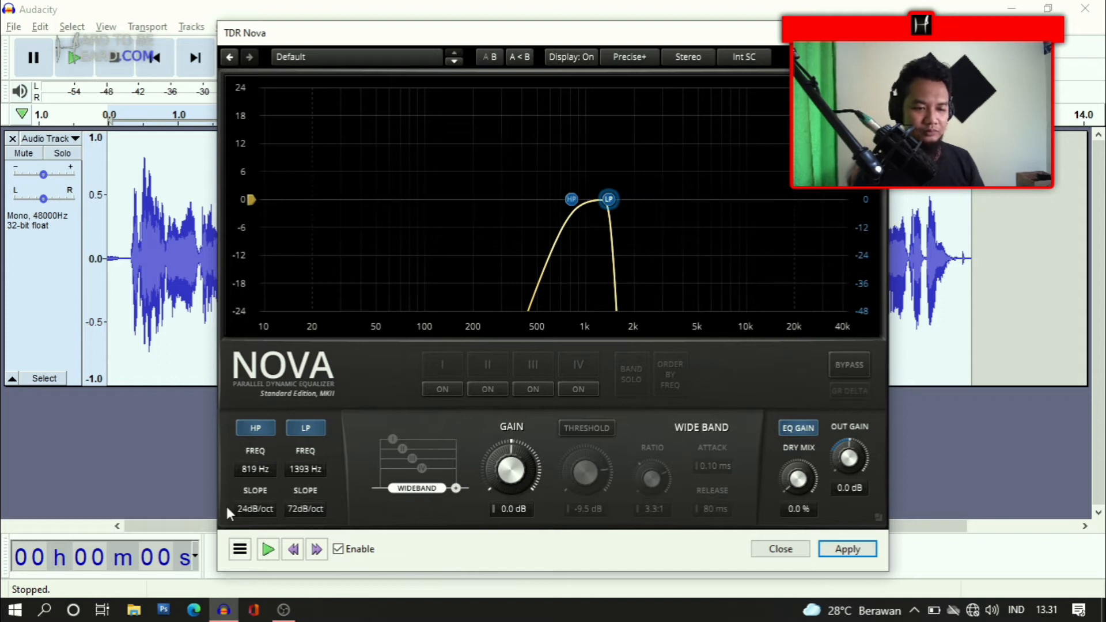
# Step: Preview the filtered voice while adjusting the low-pass filter to about 1855 Hz and the high-pass filter to about 898 Hz
pyautogui.click(266, 552)
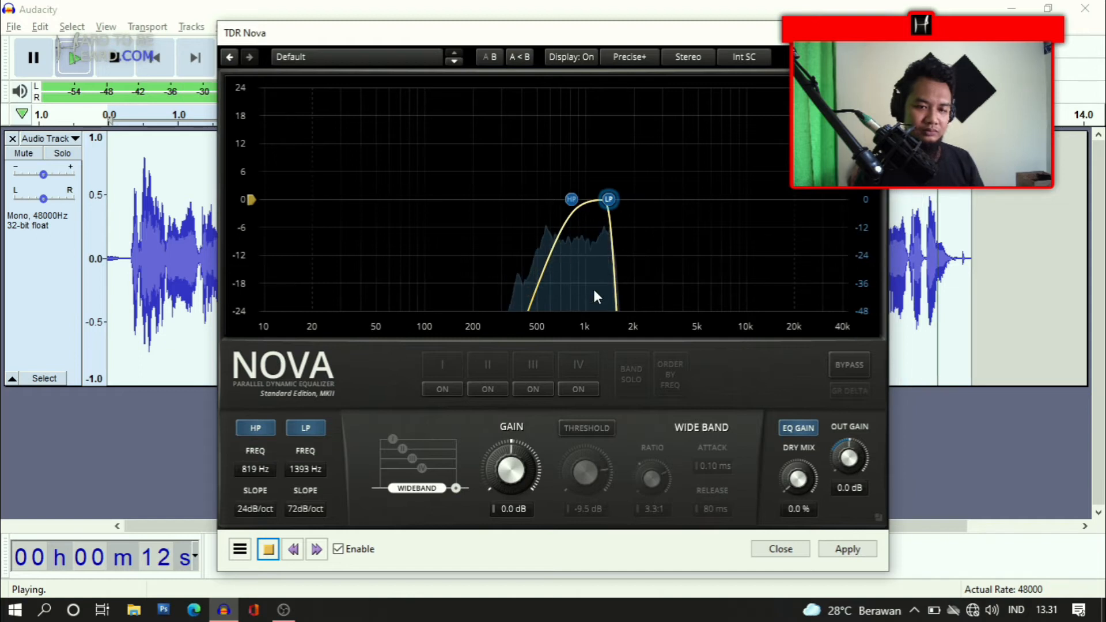
pyautogui.moveTo(610, 199); pyautogui.dragTo(630, 201)
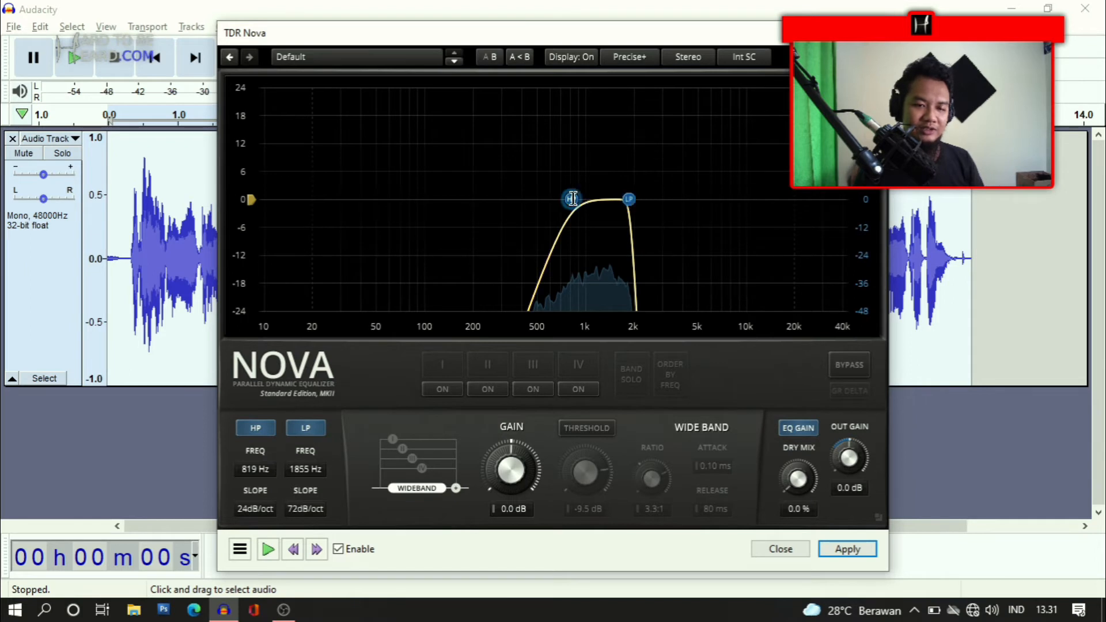
pyautogui.moveTo(571, 200); pyautogui.dragTo(579, 198)
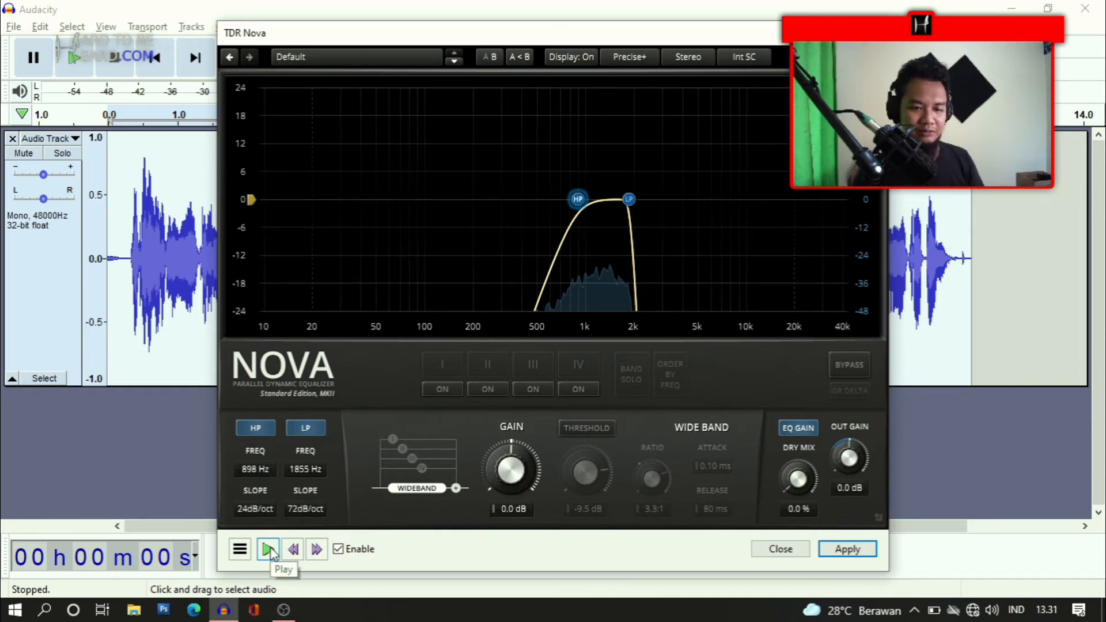
pyautogui.click(270, 550)
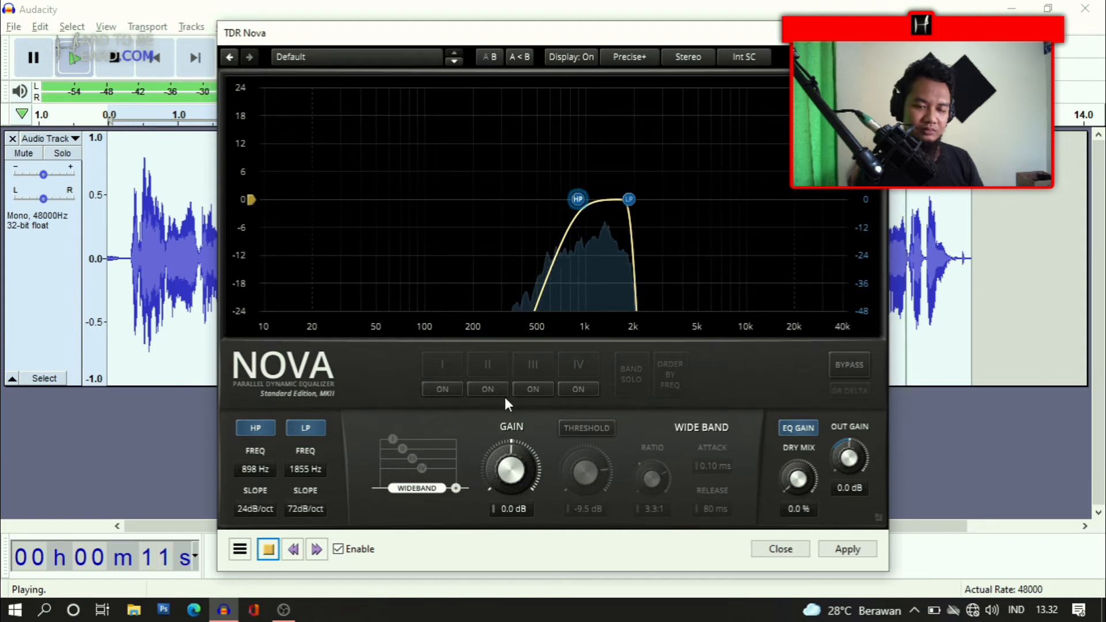
# Step: Set TDR Nova's high-pass filter to about 765 Hz and low-pass to about 1732 Hz, preview the voice, and apply the equalizer
pyautogui.moveTo(579, 201); pyautogui.dragTo(567, 202)
pyautogui.click(268, 549)
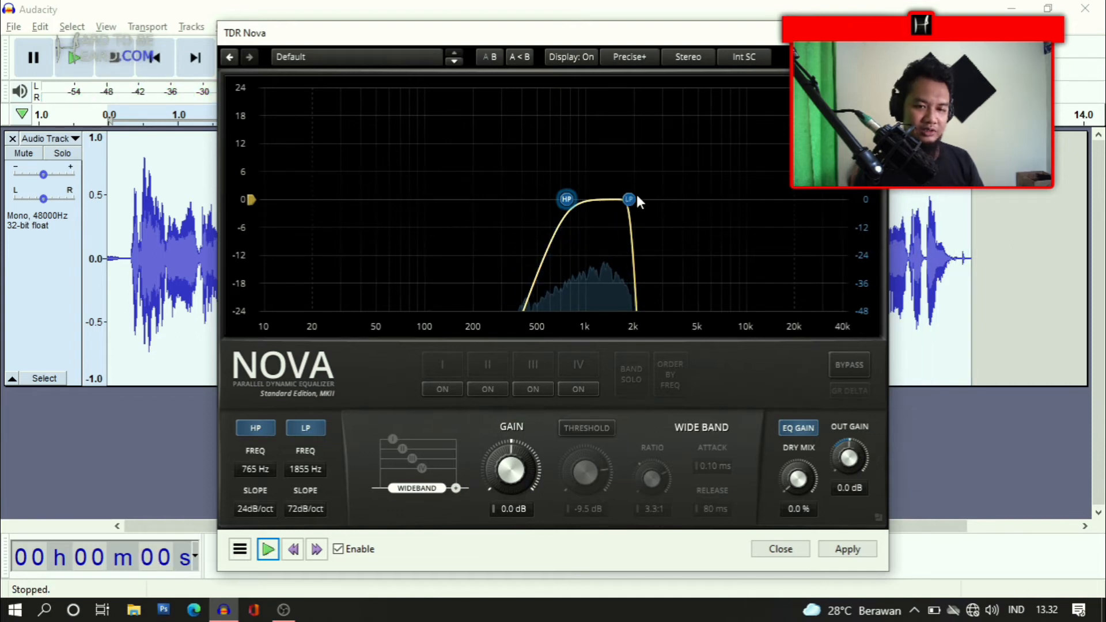
pyautogui.moveTo(629, 200); pyautogui.dragTo(625, 199)
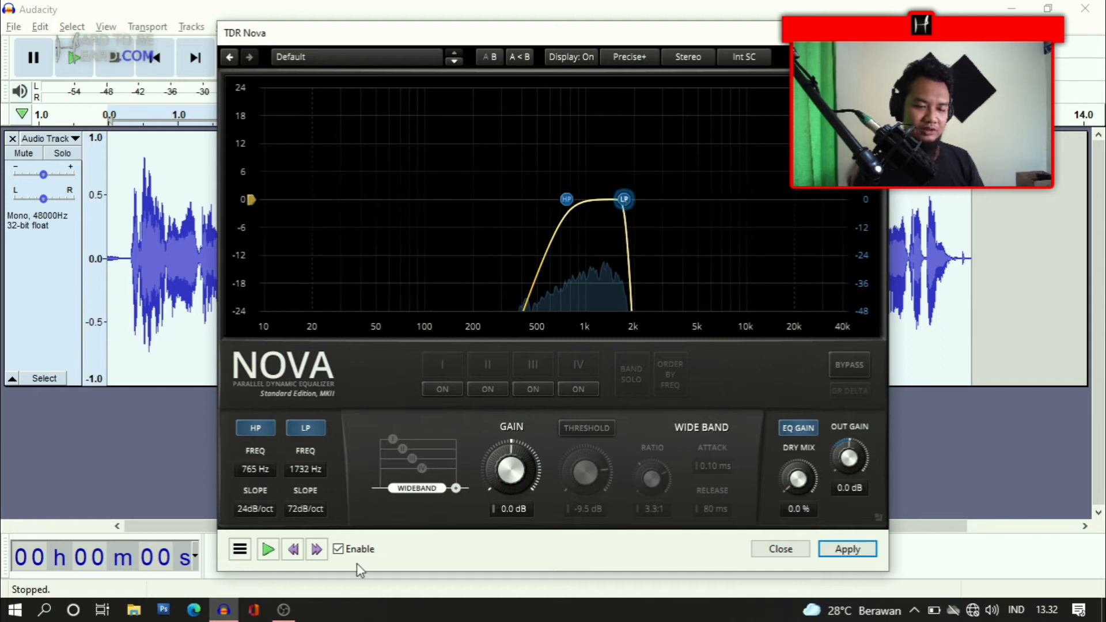
pyautogui.click(268, 549)
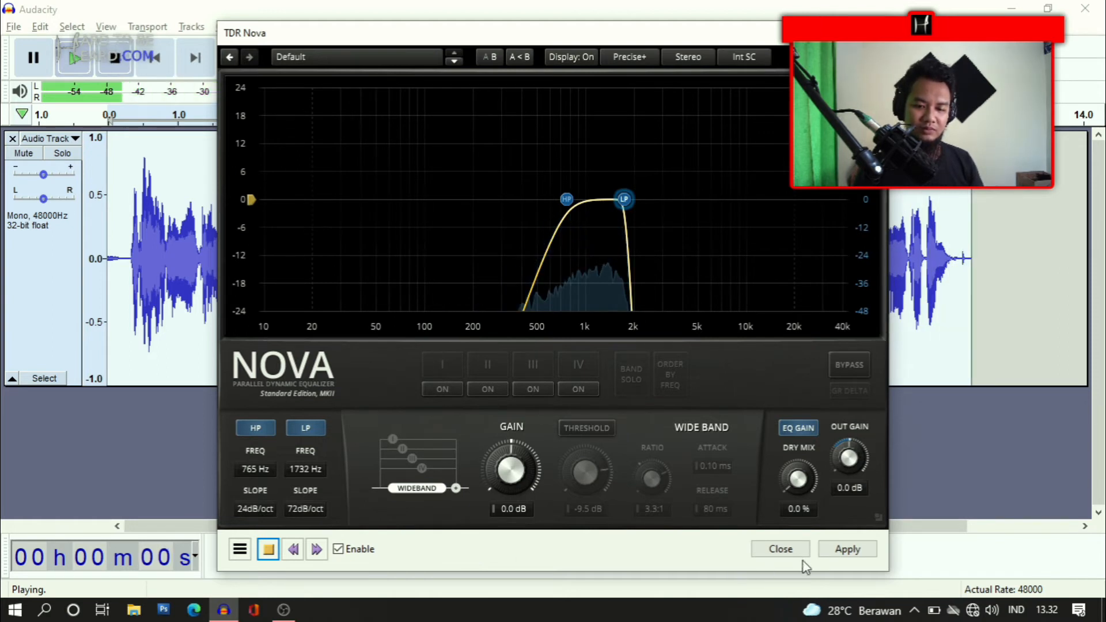
pyautogui.click(842, 551)
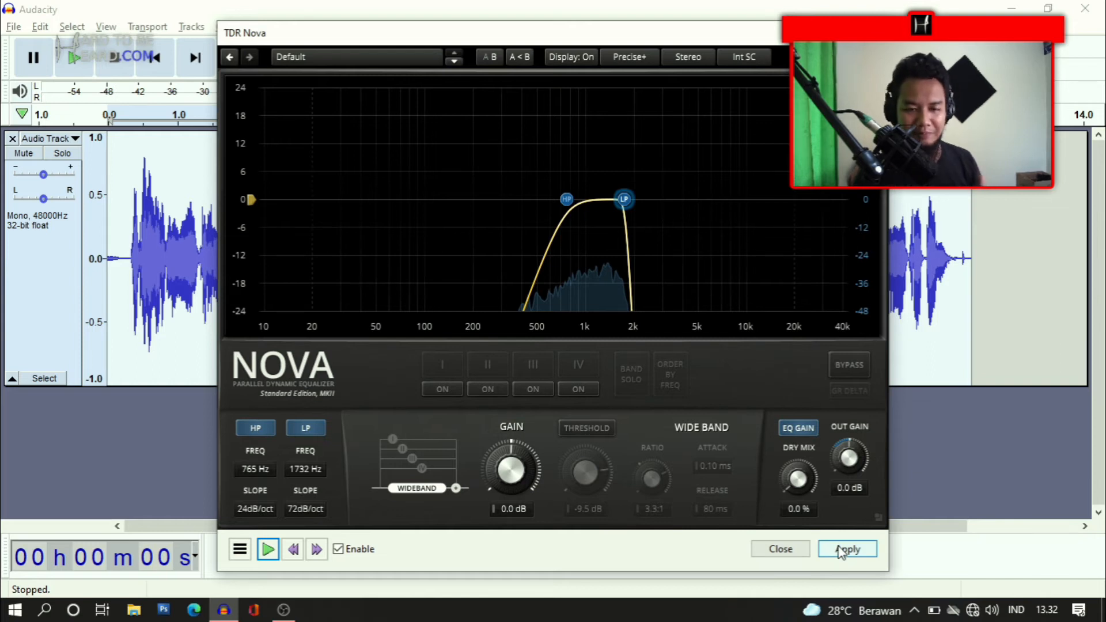
pyautogui.click(842, 551)
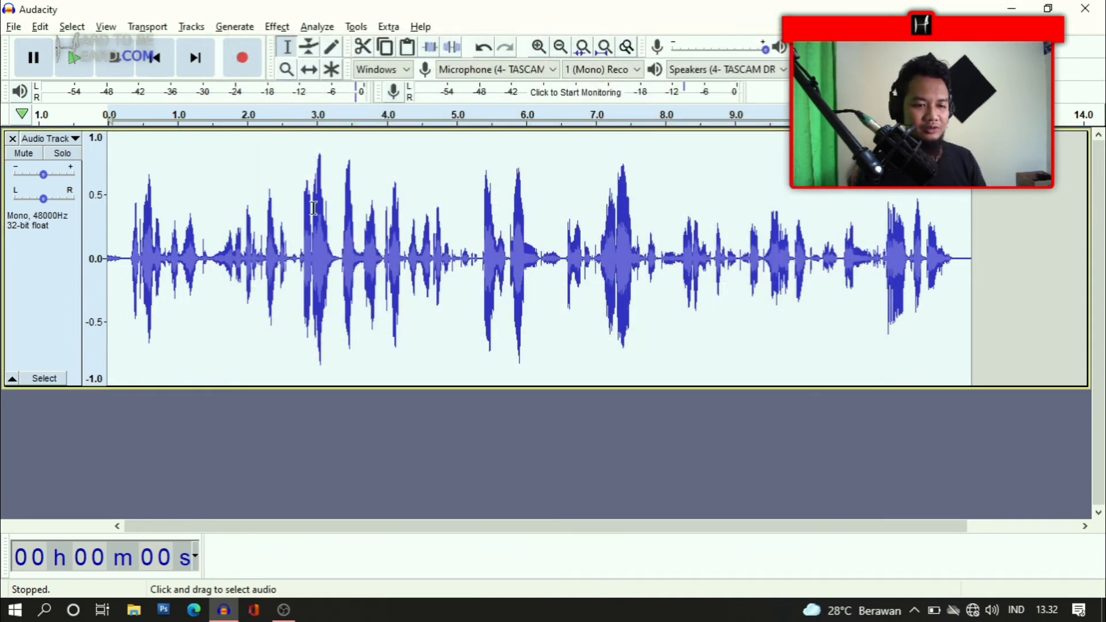
# Step: Open the HeadCrusherFREE distortion effect for the filtered voice track and preview its sound
pyautogui.click(277, 29)
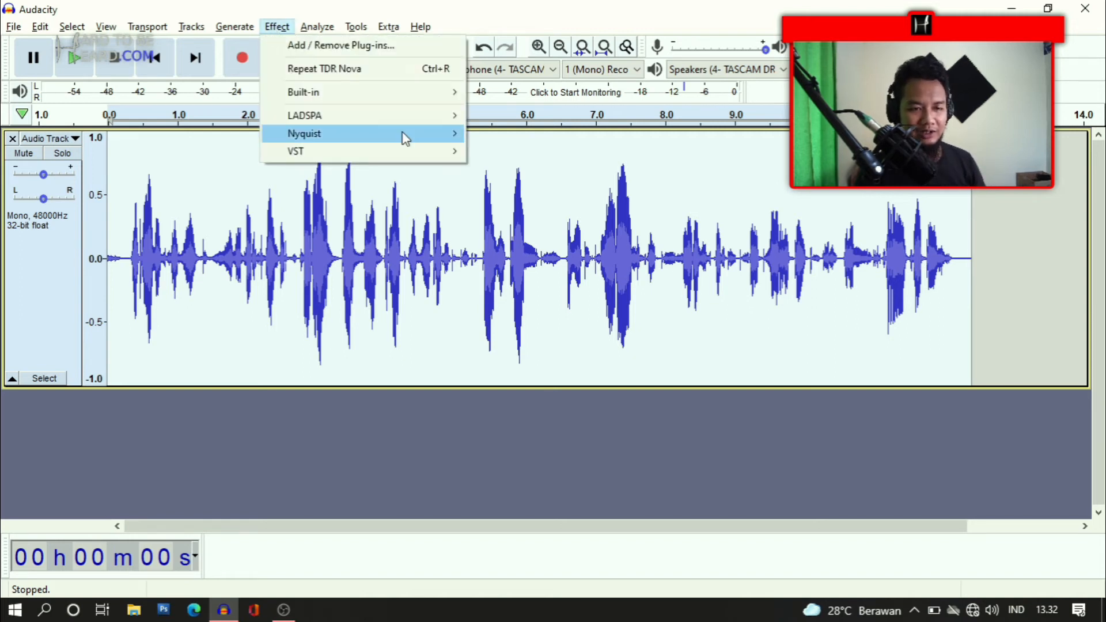
pyautogui.moveTo(428, 151)
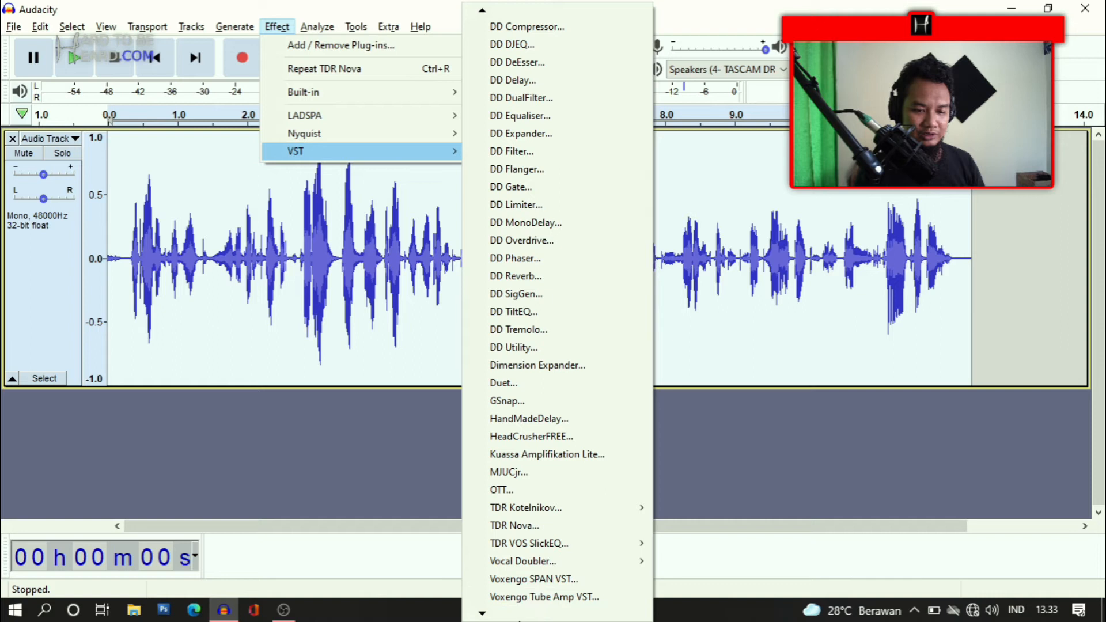
pyautogui.moveTo(521, 615)
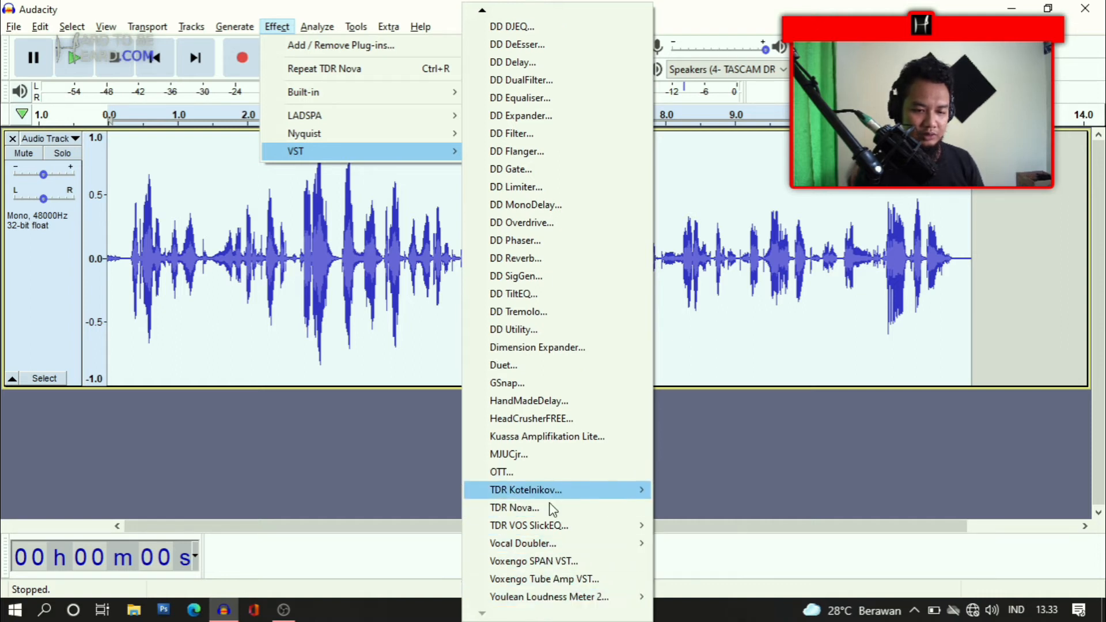
pyautogui.click(565, 420)
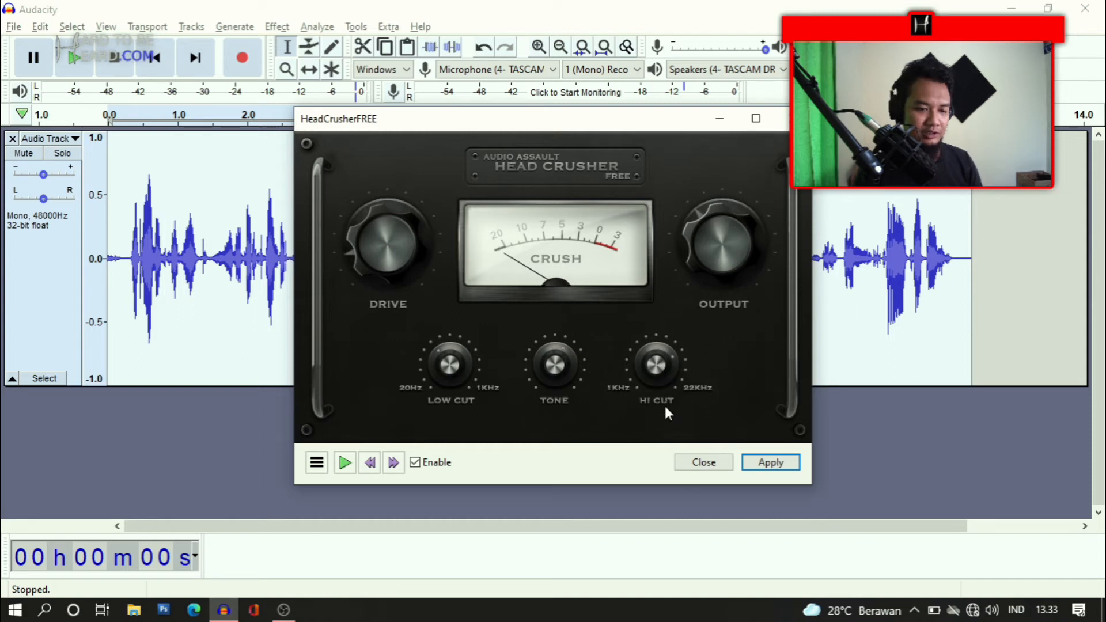
pyautogui.click(343, 473)
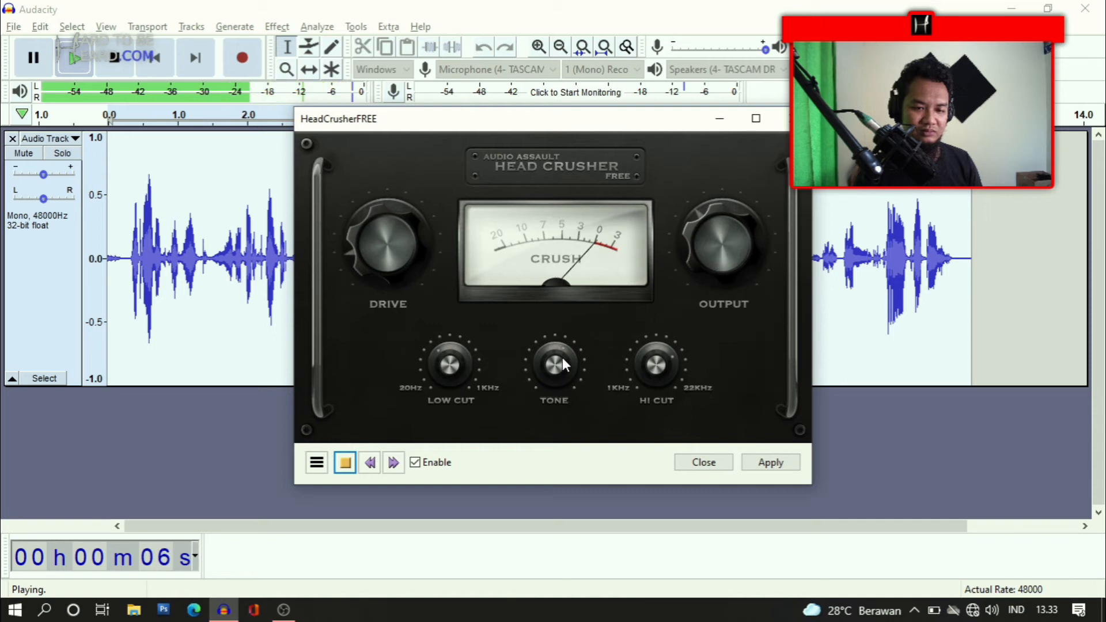
# Step: Fine-tune HeadCrusherFREE's Tone and Drive while previewing the voice, and apply the distortion to the track
pyautogui.moveTo(562, 358); pyautogui.dragTo(564, 370)
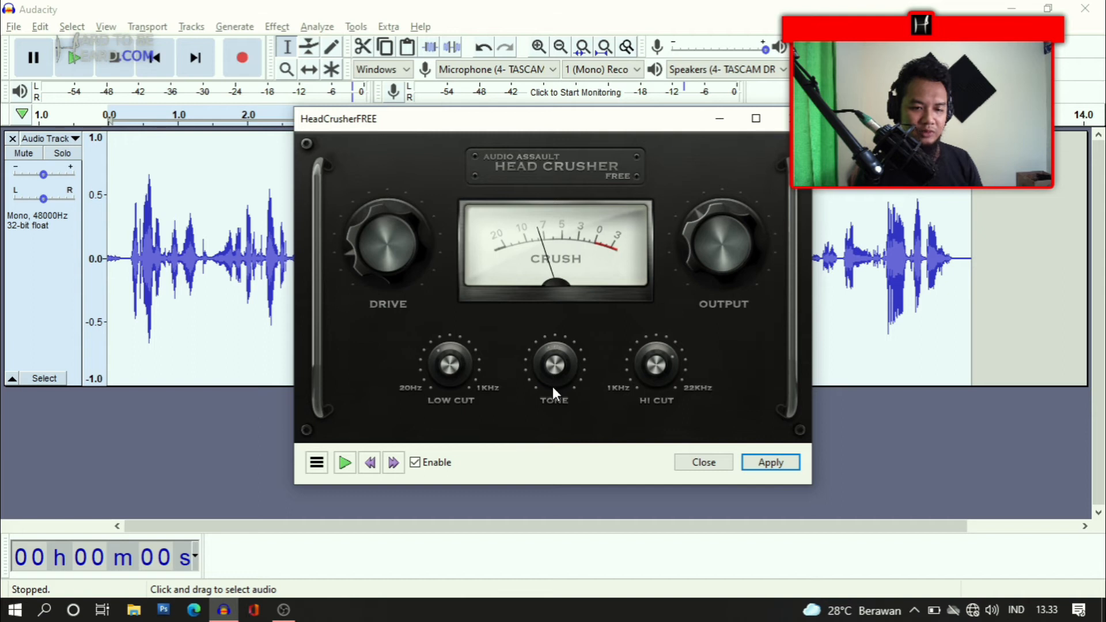
pyautogui.click(344, 462)
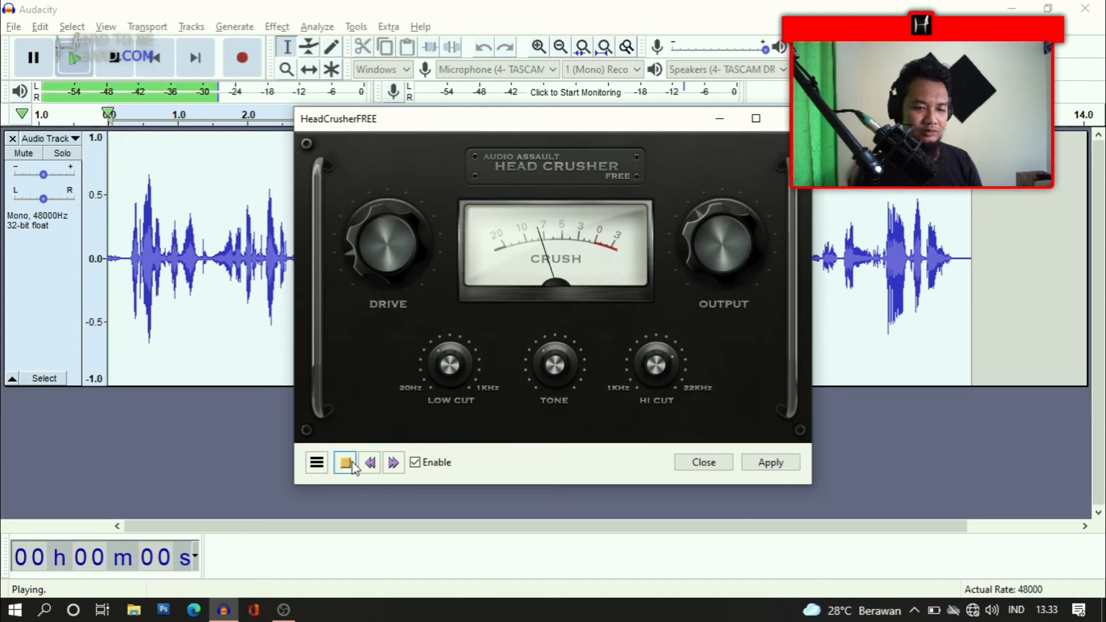
pyautogui.click(550, 334)
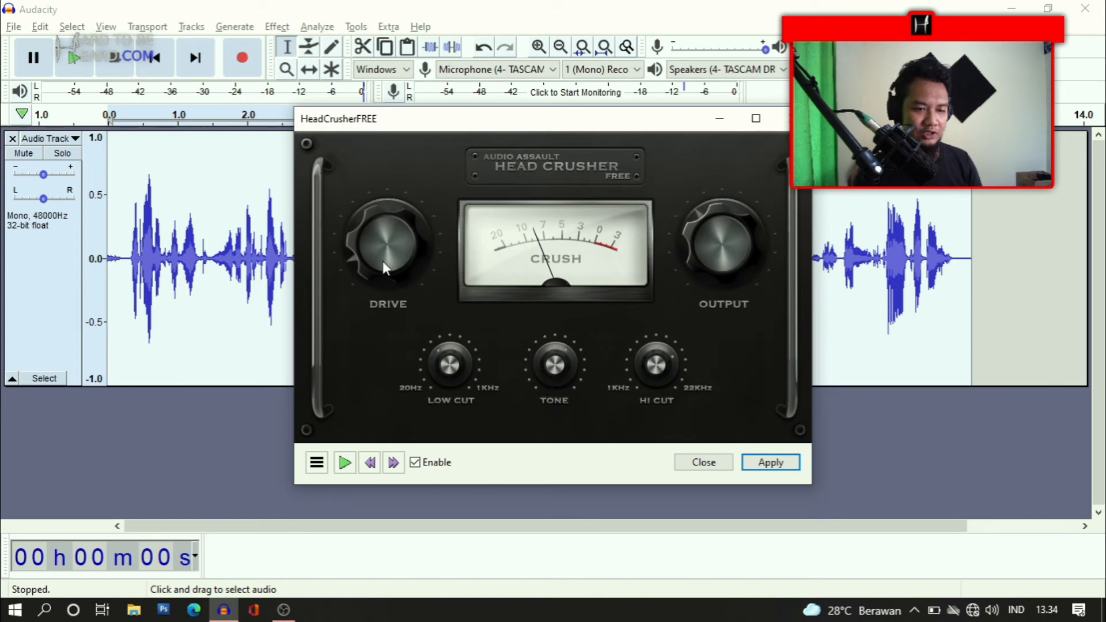
pyautogui.moveTo(385, 265); pyautogui.dragTo(389, 268)
pyautogui.click(345, 463)
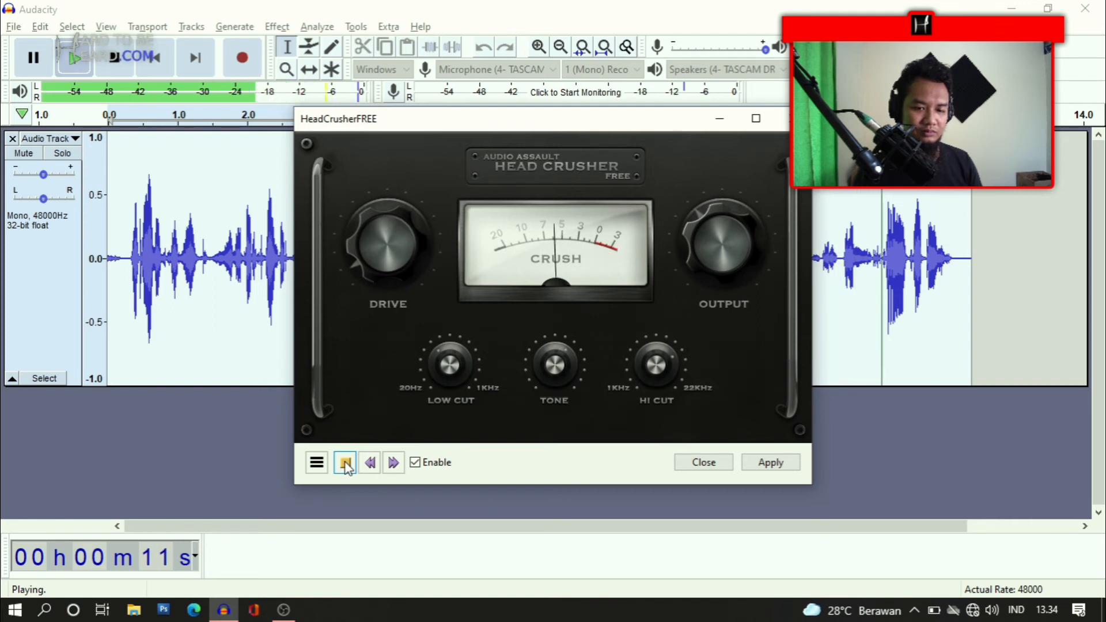
pyautogui.click(770, 464)
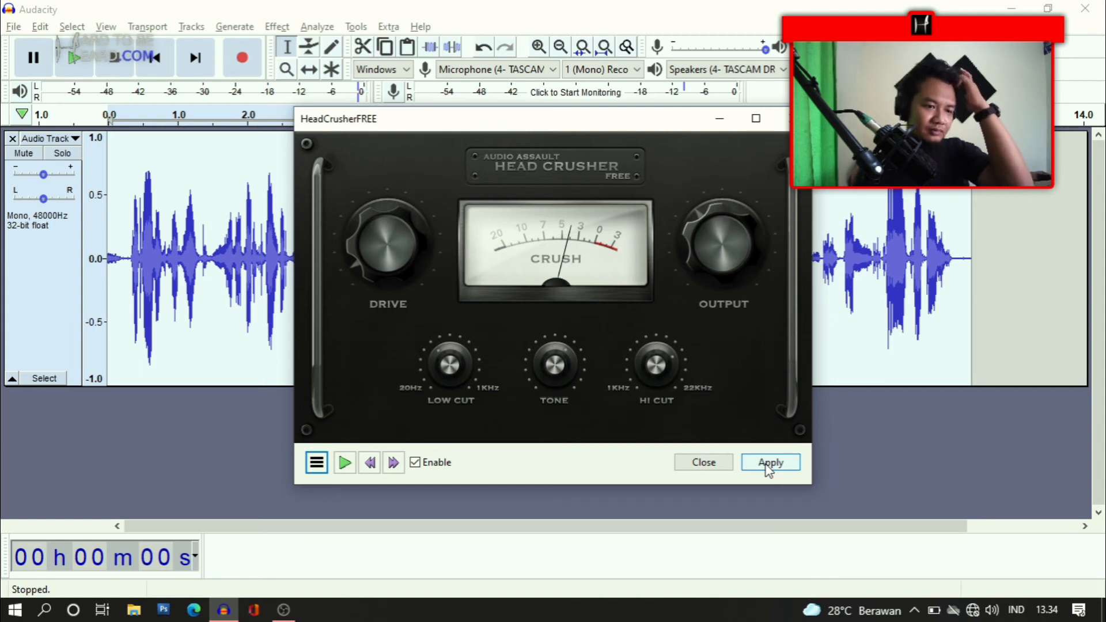
pyautogui.click(793, 119)
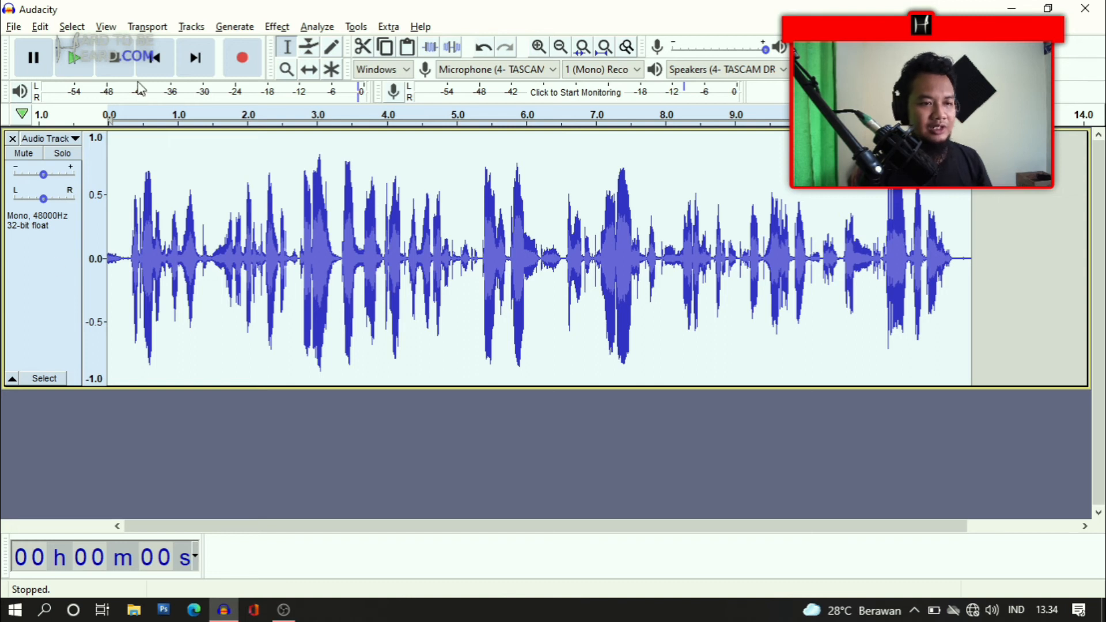
# Step: Apply a Limiter to the voice track with type Hard Limit and a limit of -2.30 dB, and play the result
pyautogui.click(277, 28)
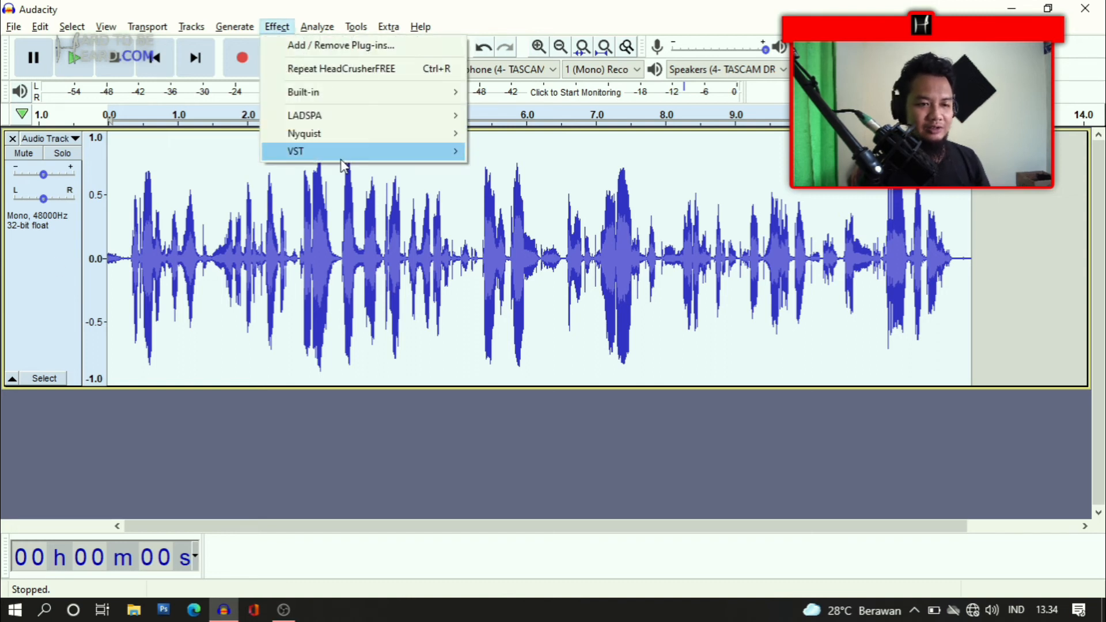
pyautogui.moveTo(341, 151)
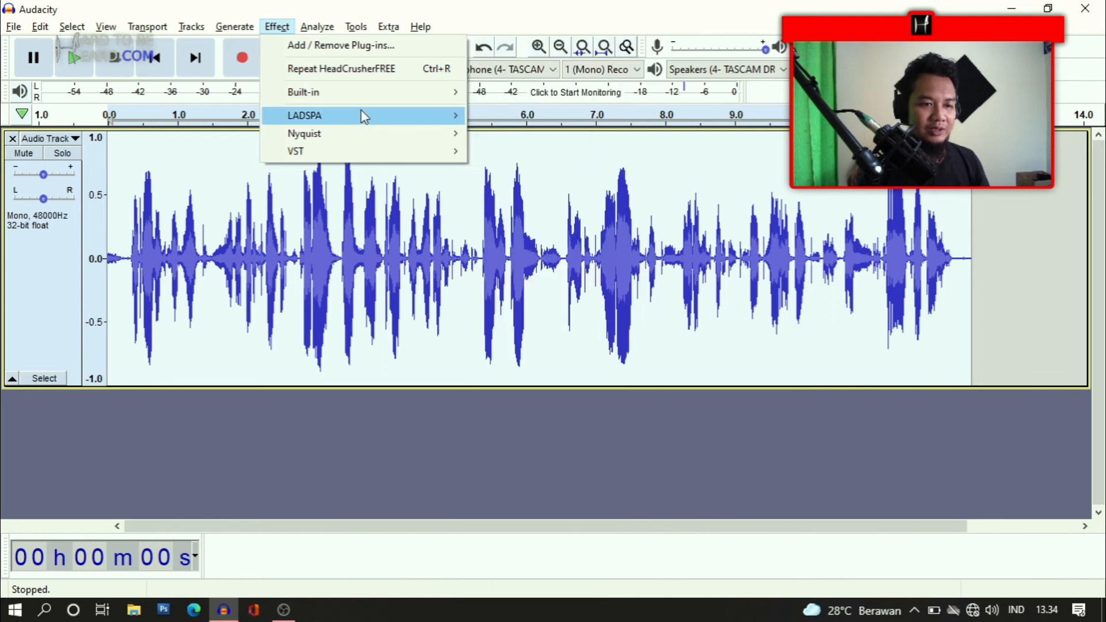
pyautogui.moveTo(372, 131)
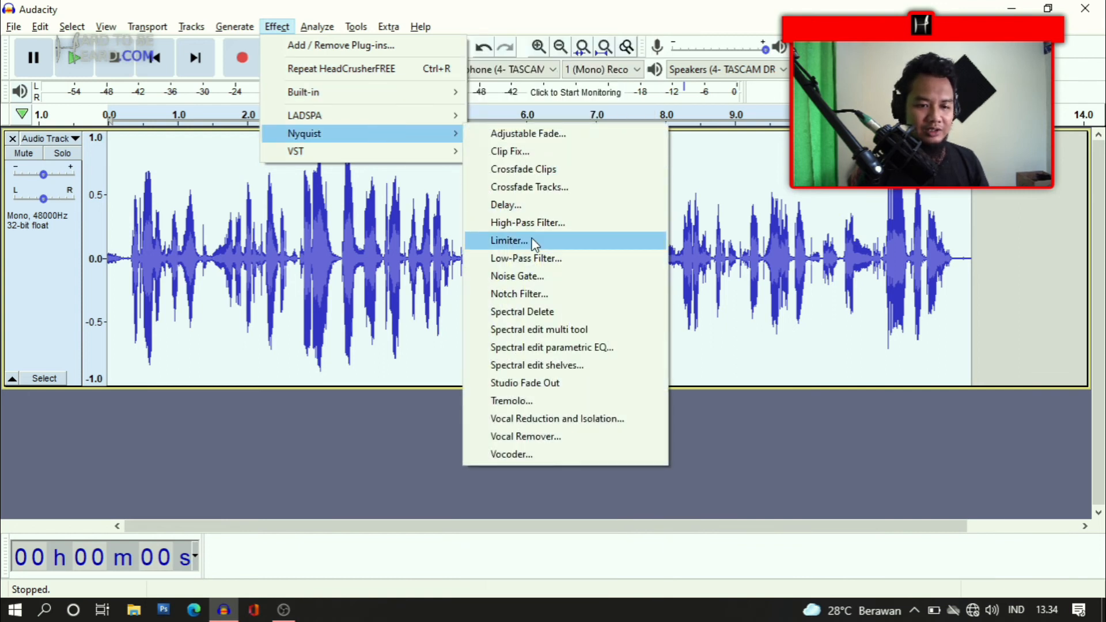
pyautogui.click(519, 243)
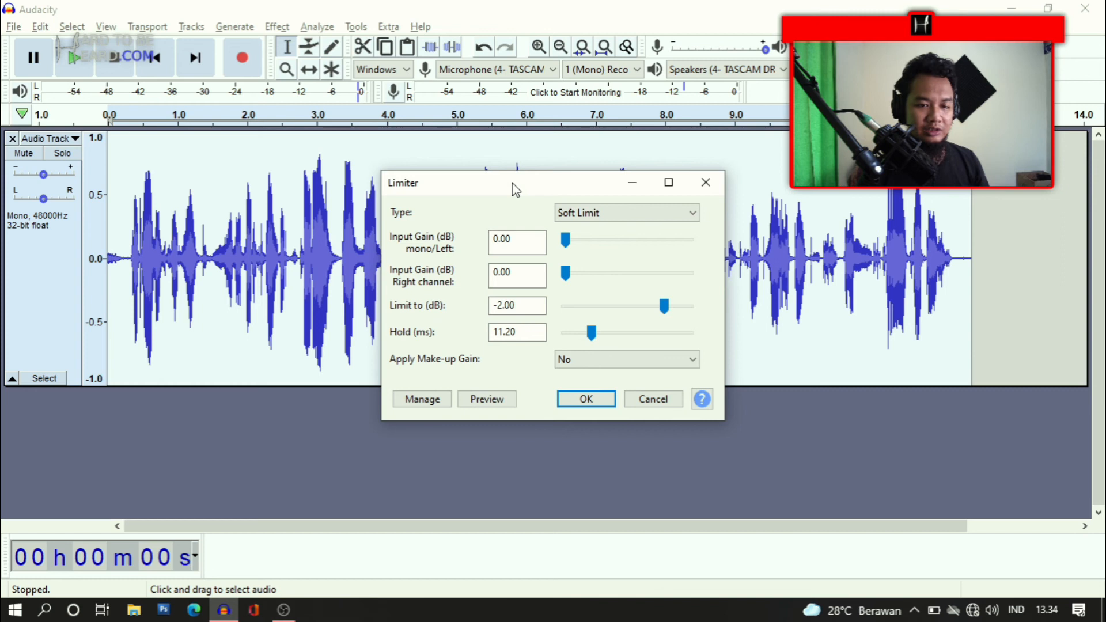
pyautogui.moveTo(516, 190); pyautogui.dragTo(576, 189)
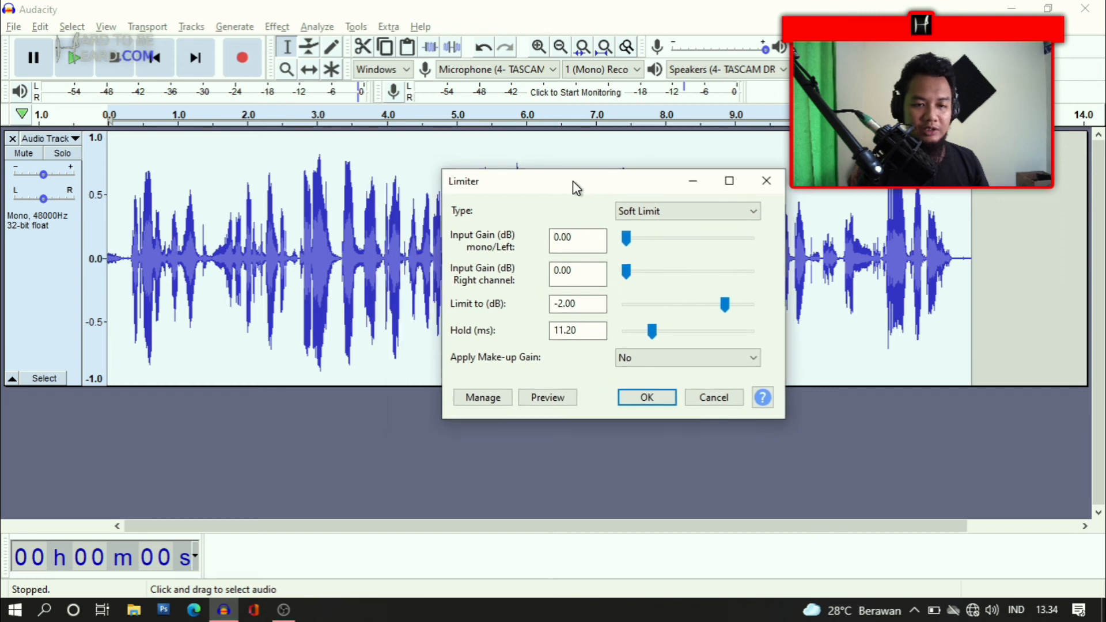
pyautogui.click(653, 223)
pyautogui.click(649, 237)
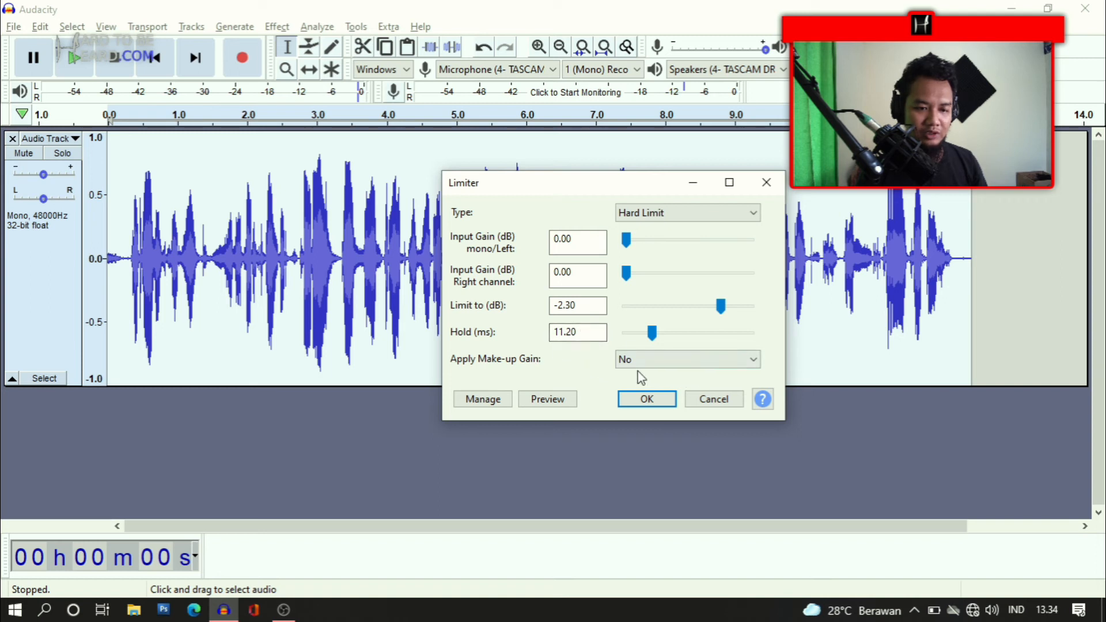
pyautogui.click(644, 403)
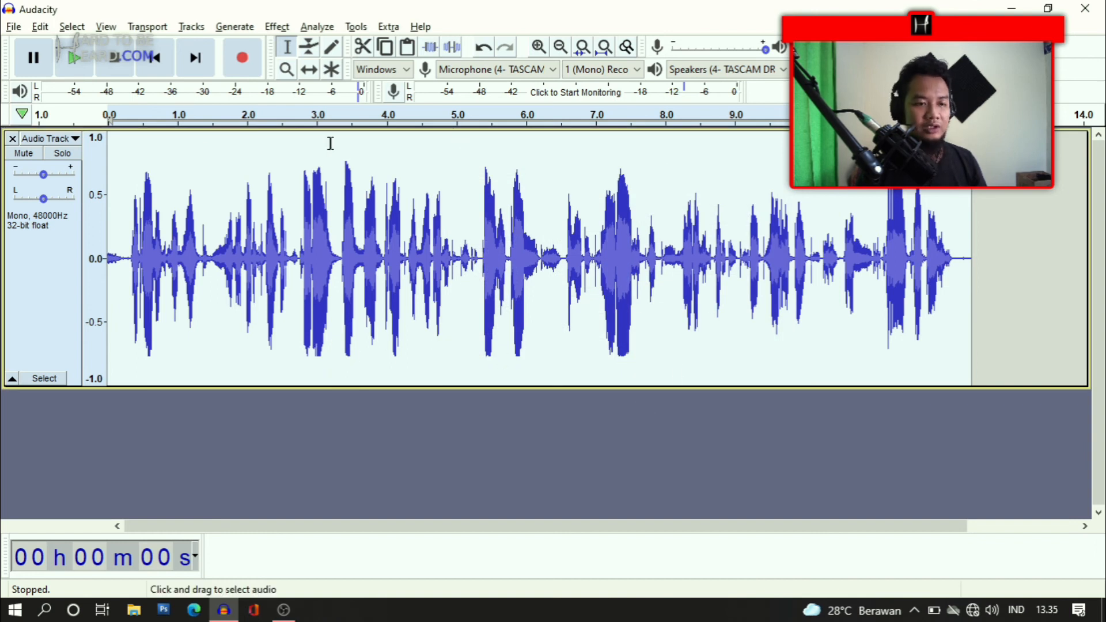
pyautogui.press('space')
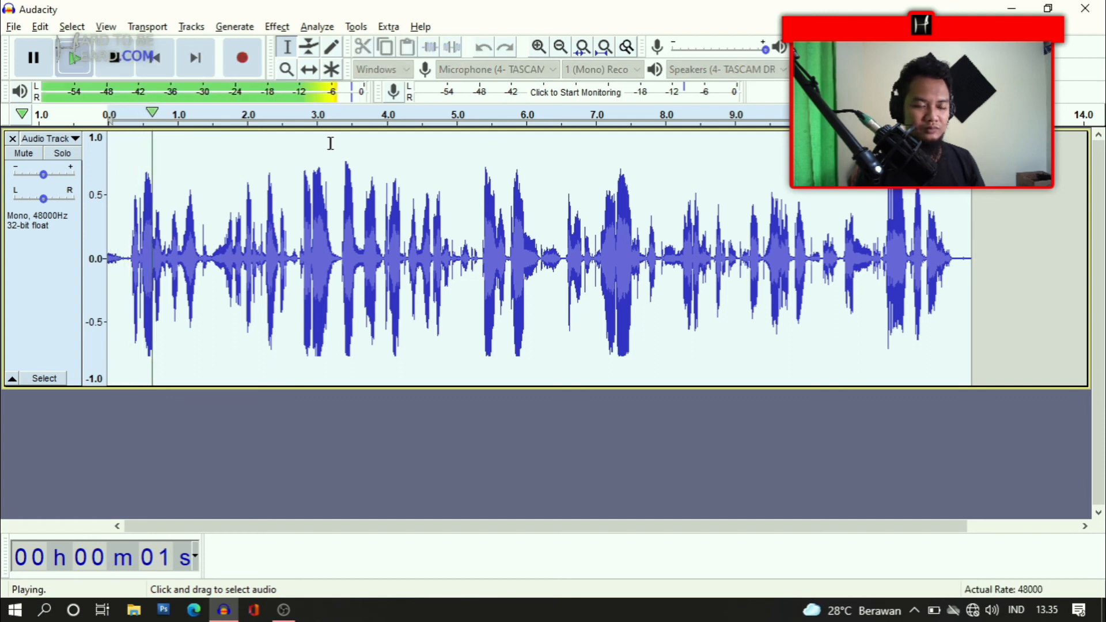